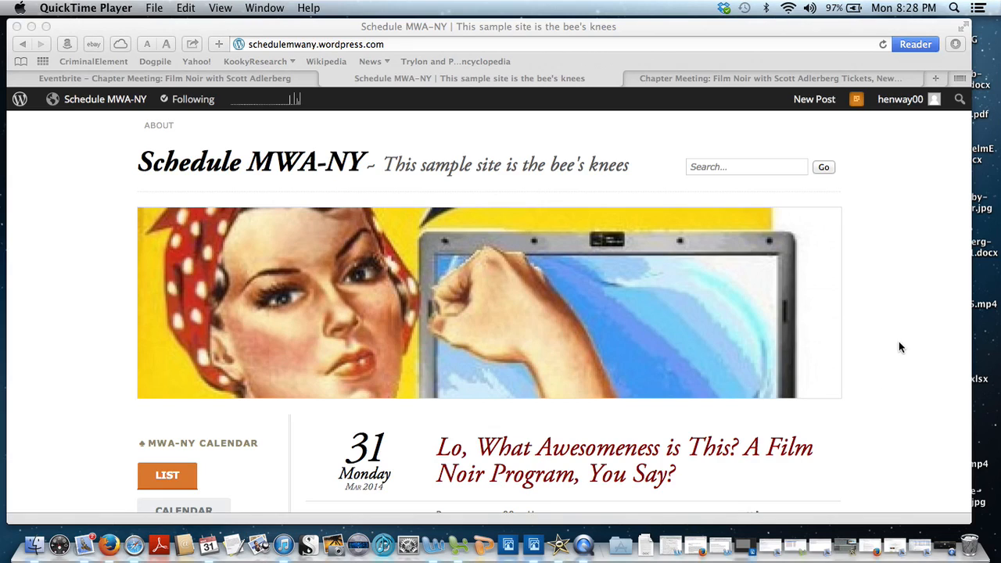
- Switch the MWA-NY calendar widget to calendar view, show the June 4, 2014 event, and return to the list view
scroll(901, 344, "down", 2)
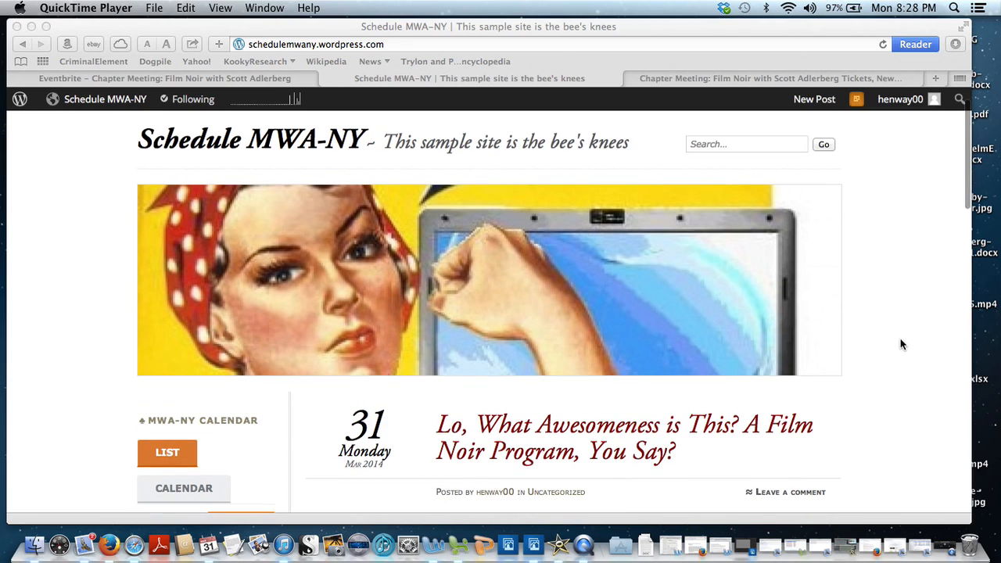
scroll(895, 388, "down", 5)
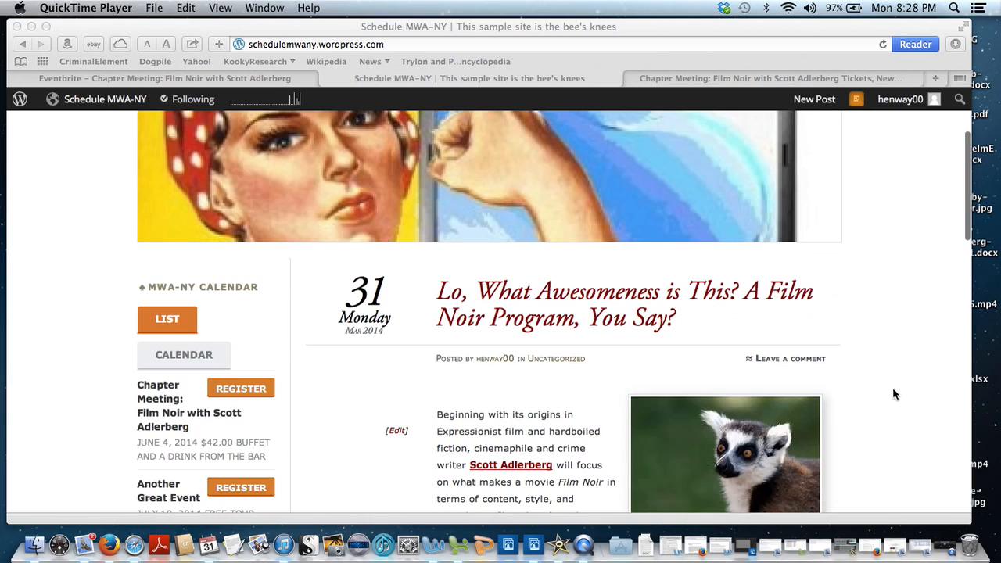
scroll(894, 395, "down", 5)
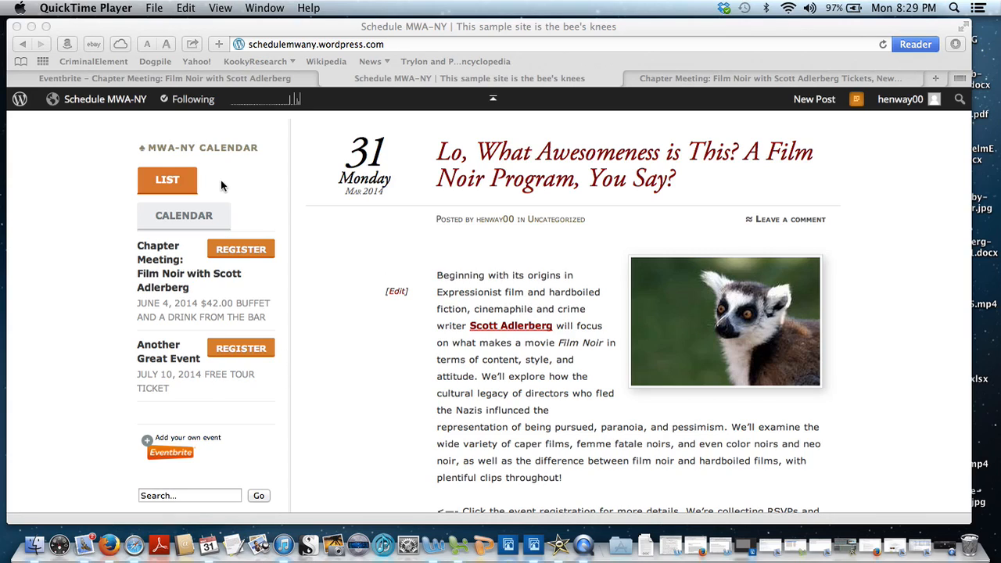
left_click(182, 220)
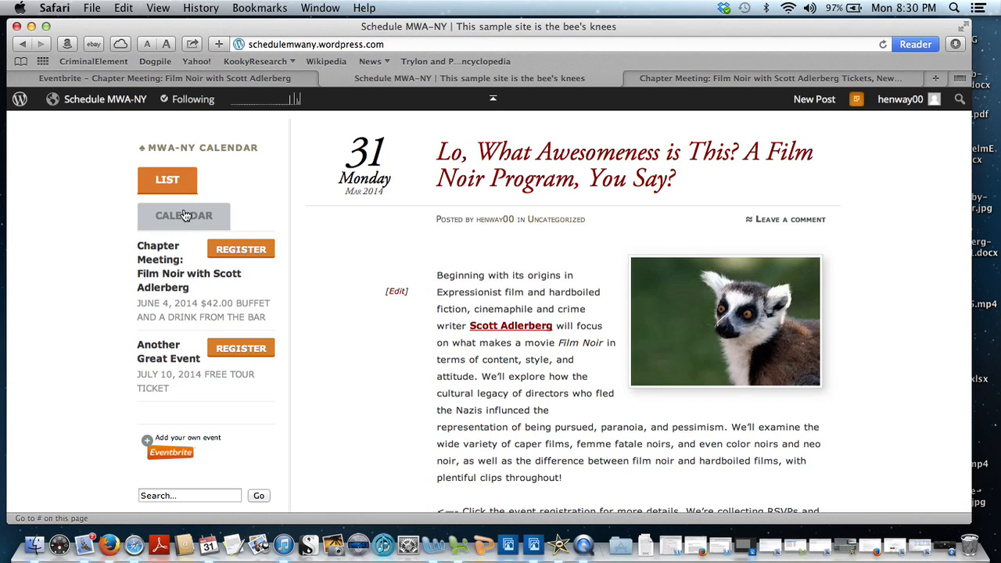
left_click(185, 216)
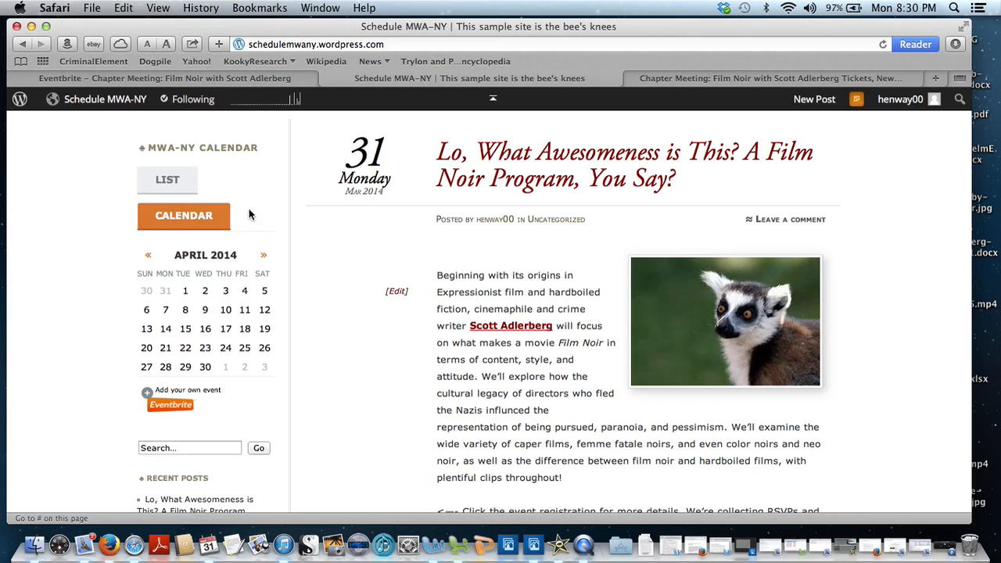
left_click(263, 255)
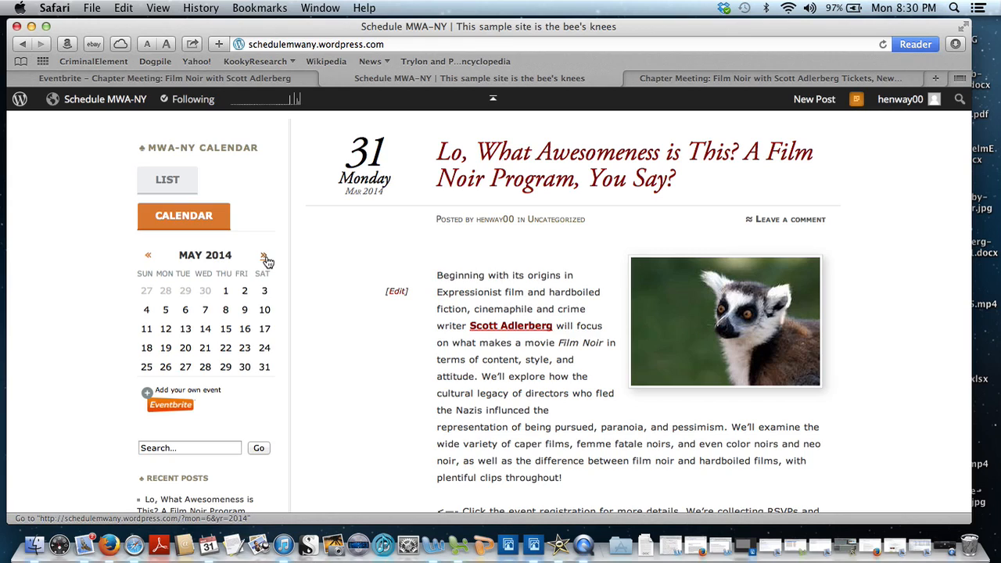
left_click(266, 259)
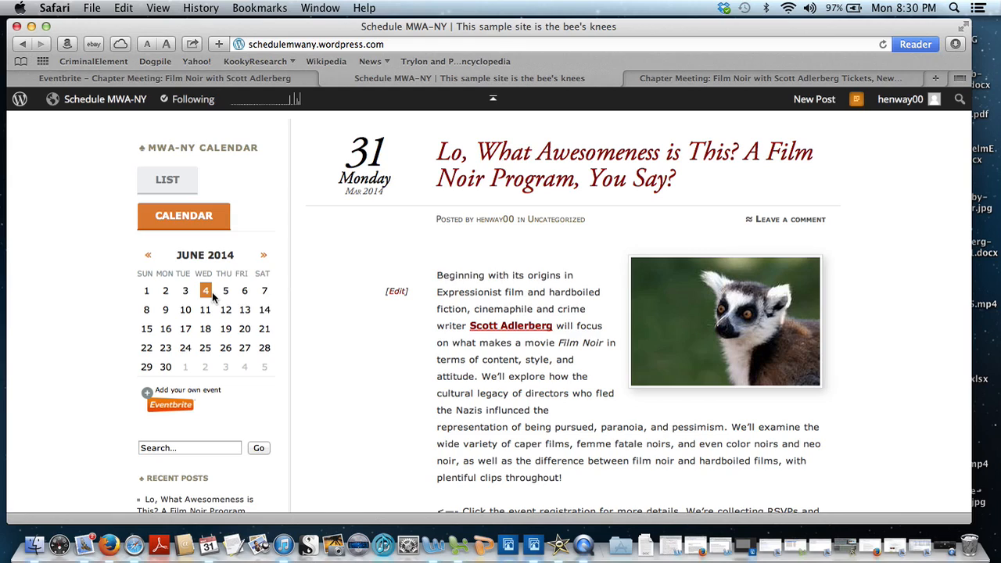
left_click(206, 292)
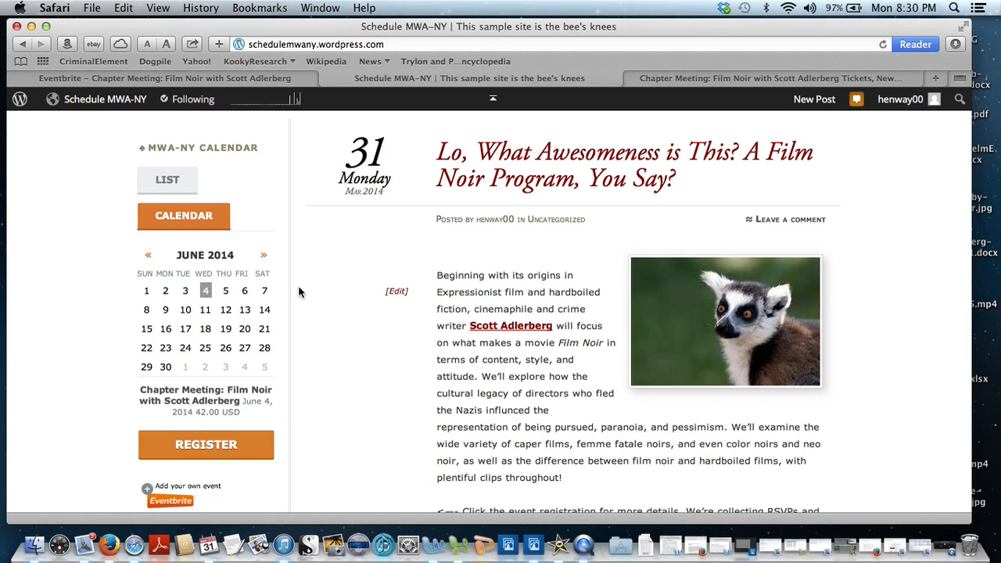
left_click(166, 179)
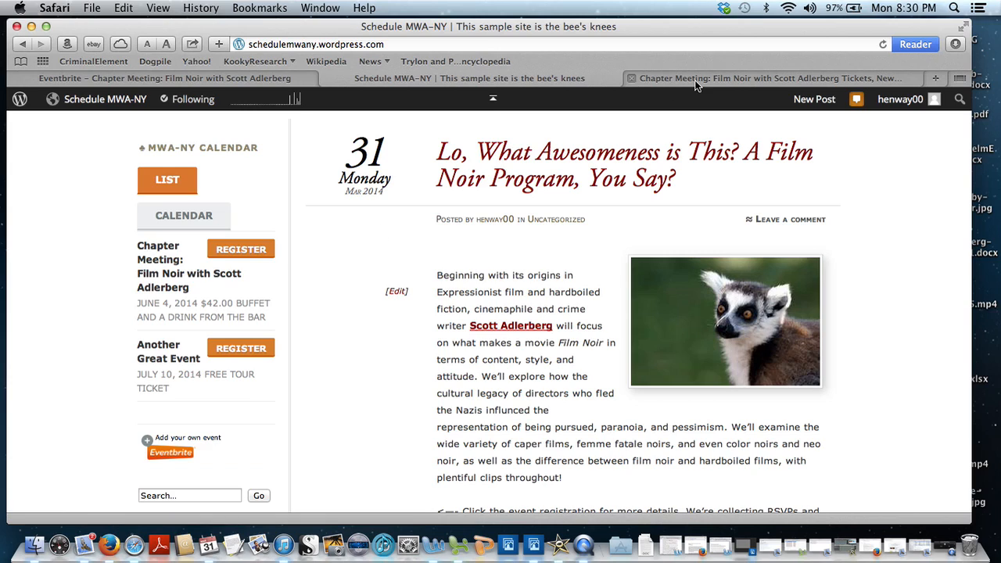
- Examine the film noir chapter meeting's public Eventbrite page, including its ticket information, sharing options, event details, venue and organizer
left_click(730, 77)
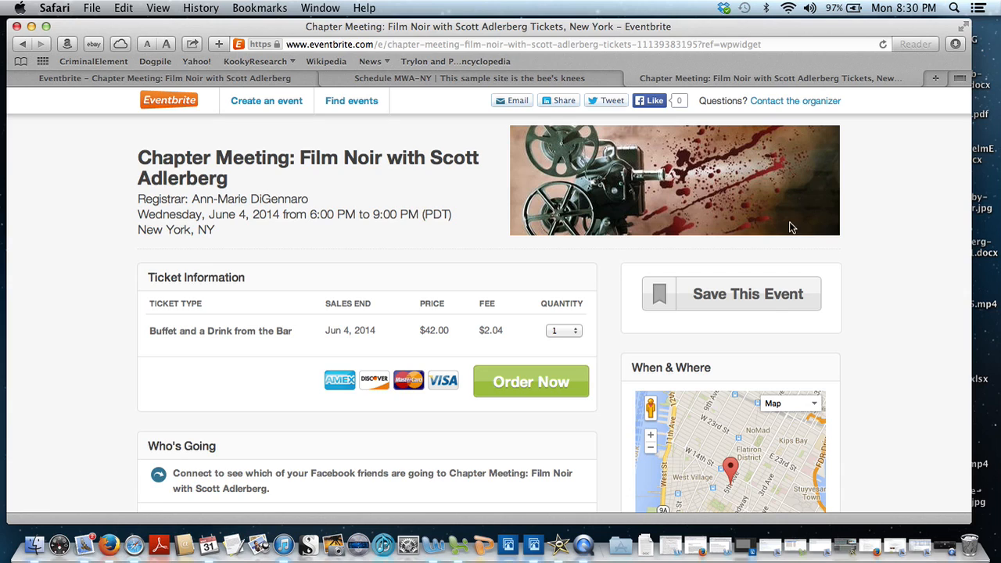
scroll(880, 260, "down", 1)
scroll(881, 267, "down", 5)
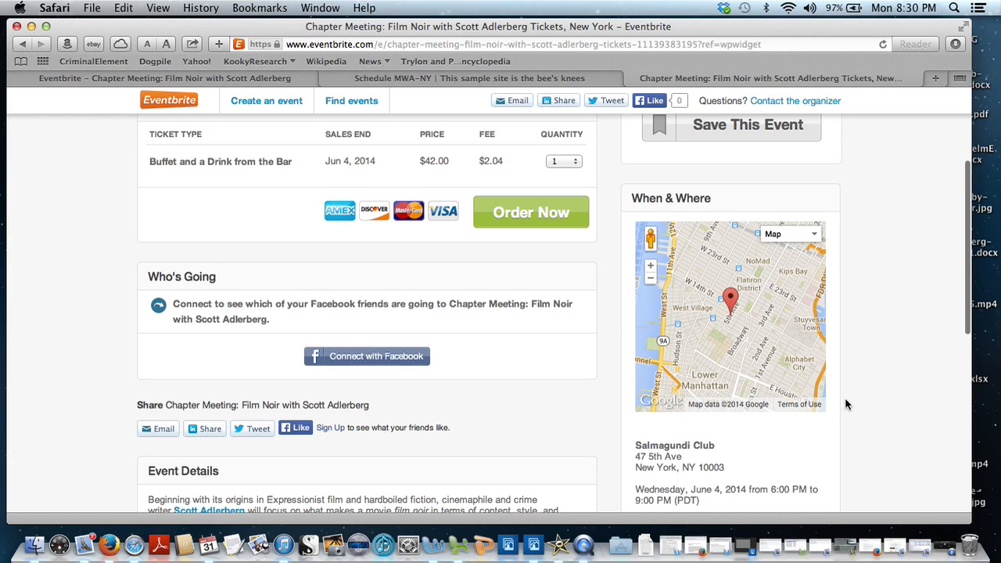
scroll(845, 377, "down", 3)
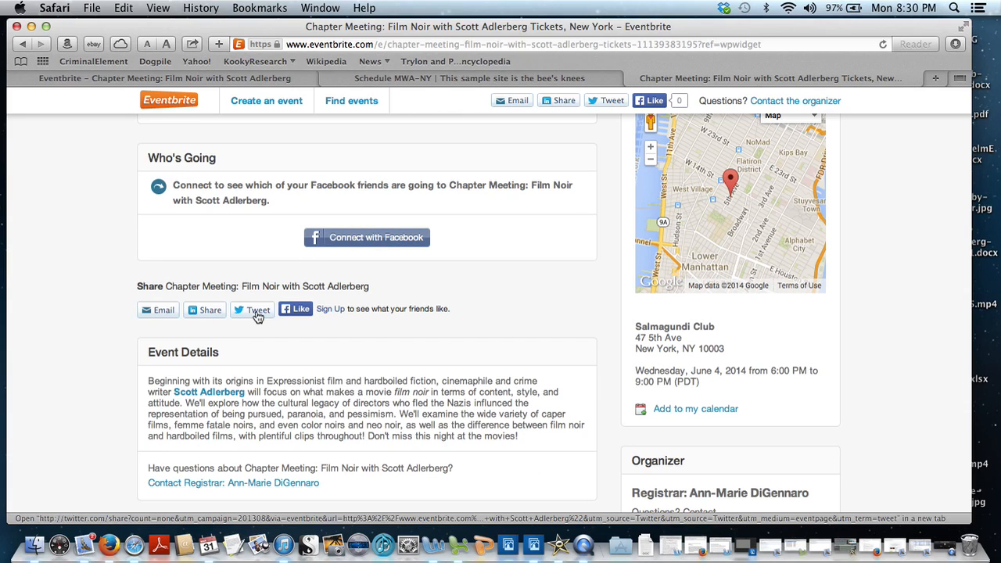
scroll(516, 354, "down", 2)
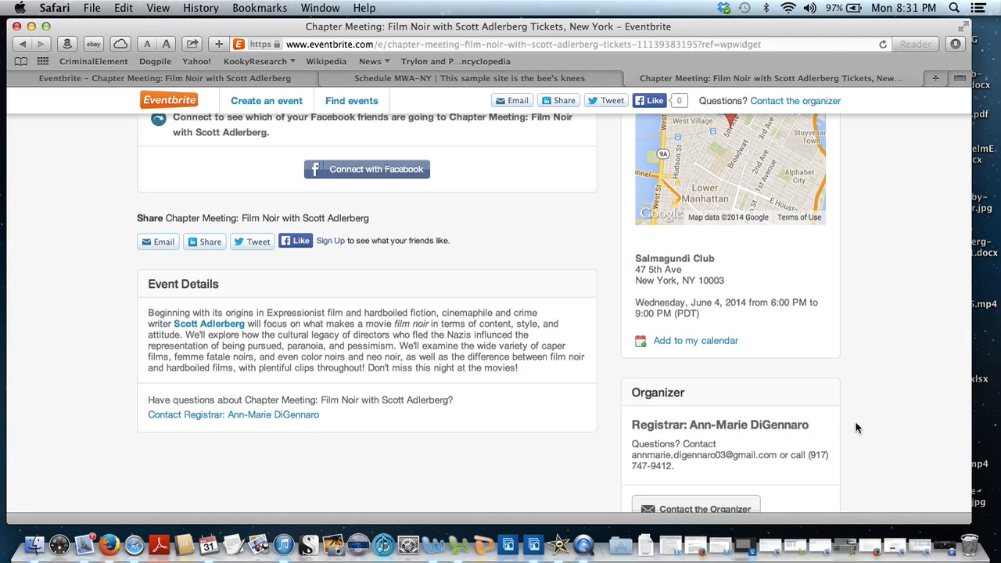
scroll(861, 422, "up", 8)
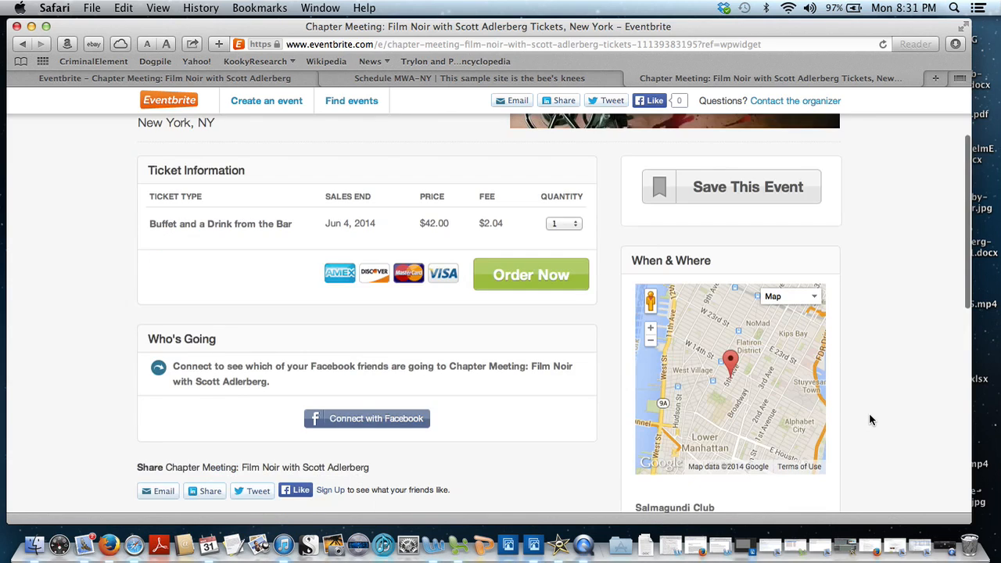
scroll(869, 420, "up", 2)
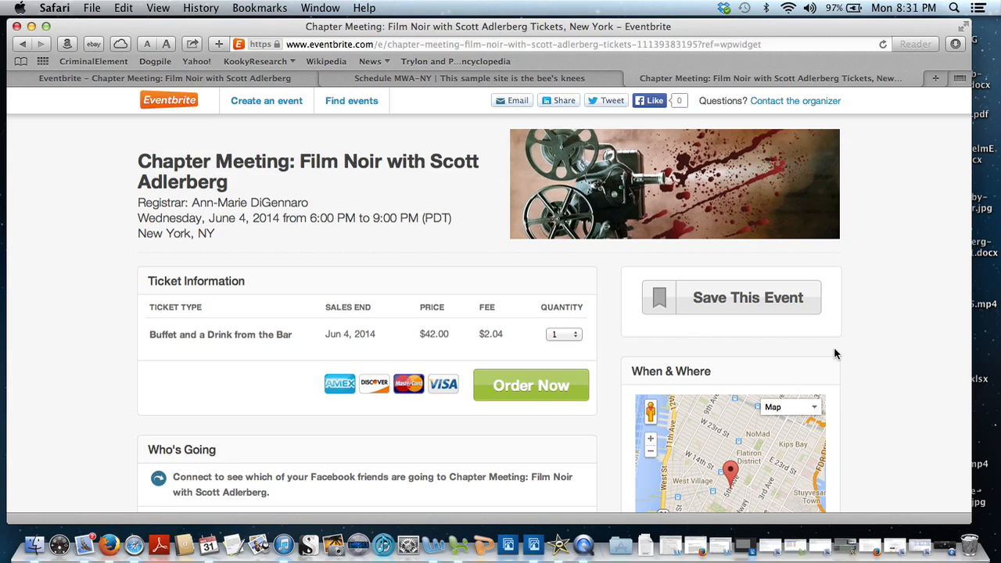
scroll(837, 346, "down", 2)
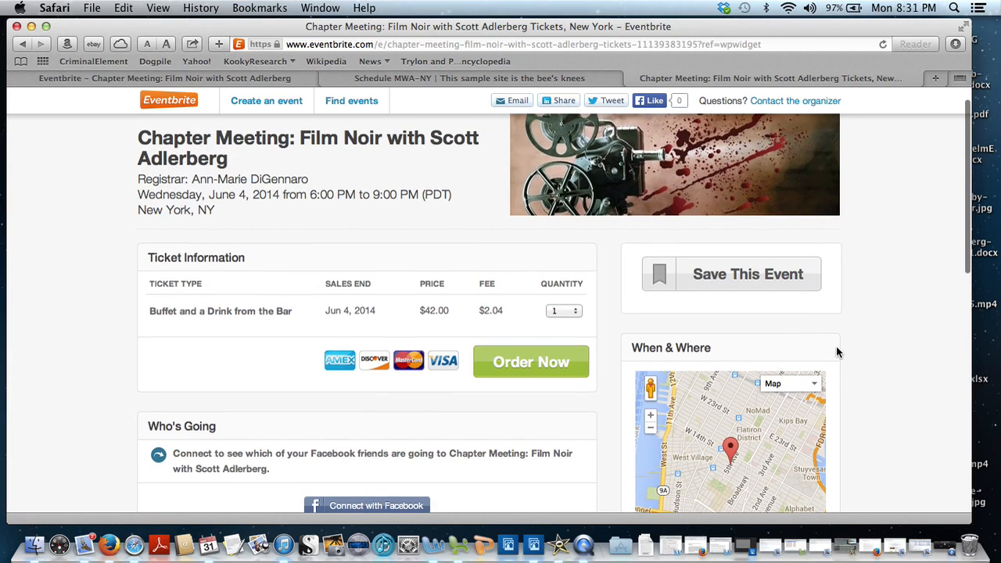
scroll(837, 346, "up", 2)
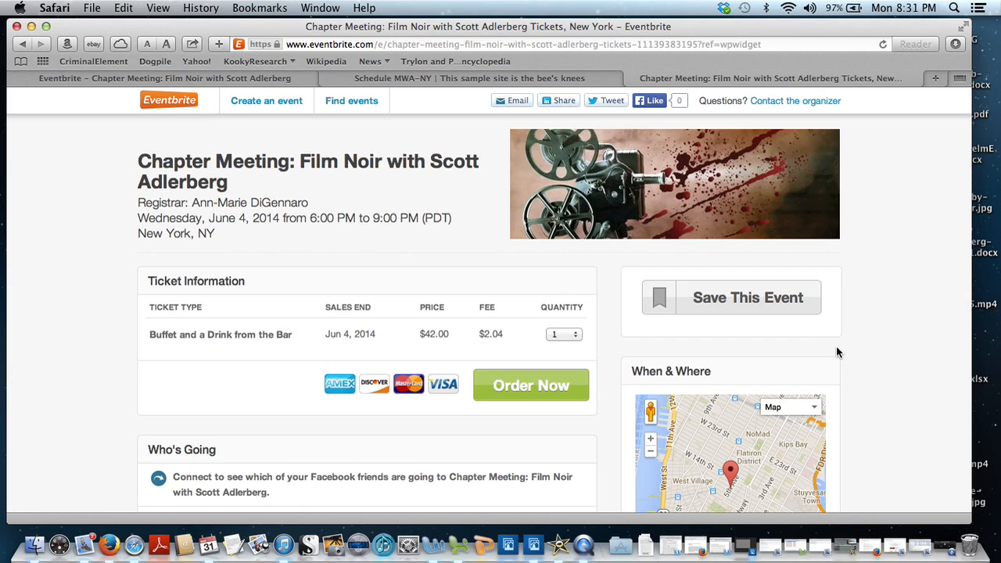
- Open the film noir chapter meeting for editing from its Eventbrite dashboard and review the event details and organizer information
left_click(227, 78)
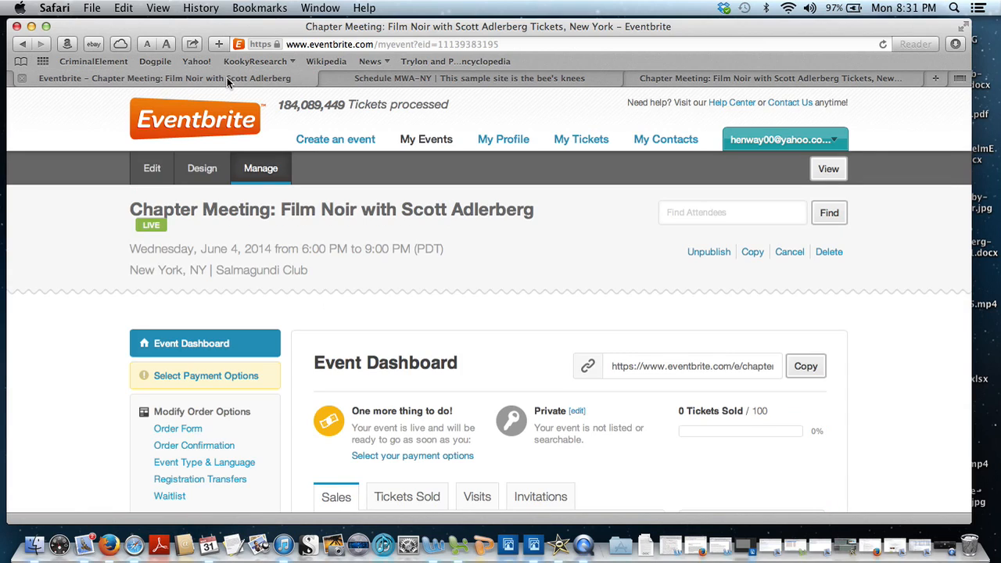
left_click(153, 170)
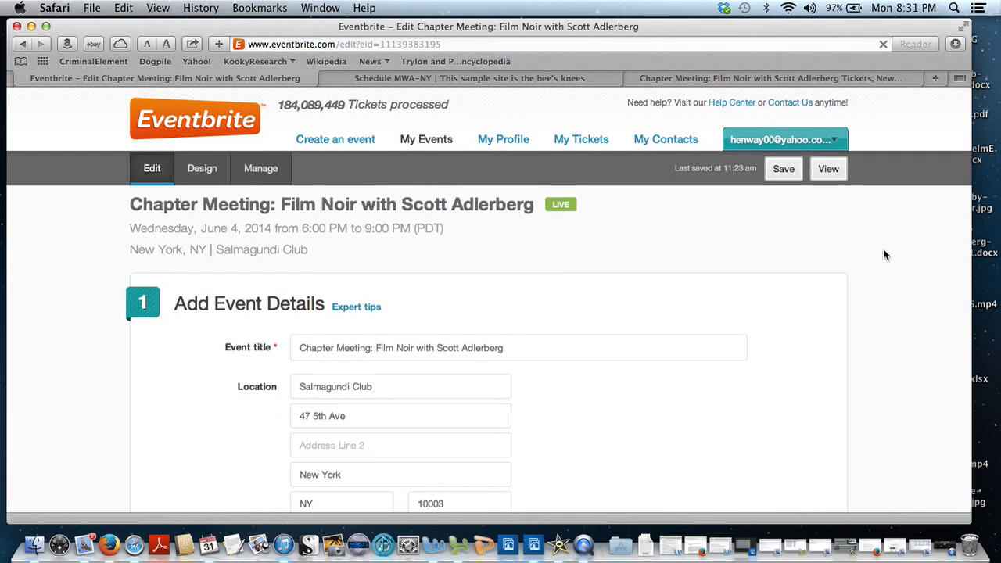
scroll(883, 253, "down", 1)
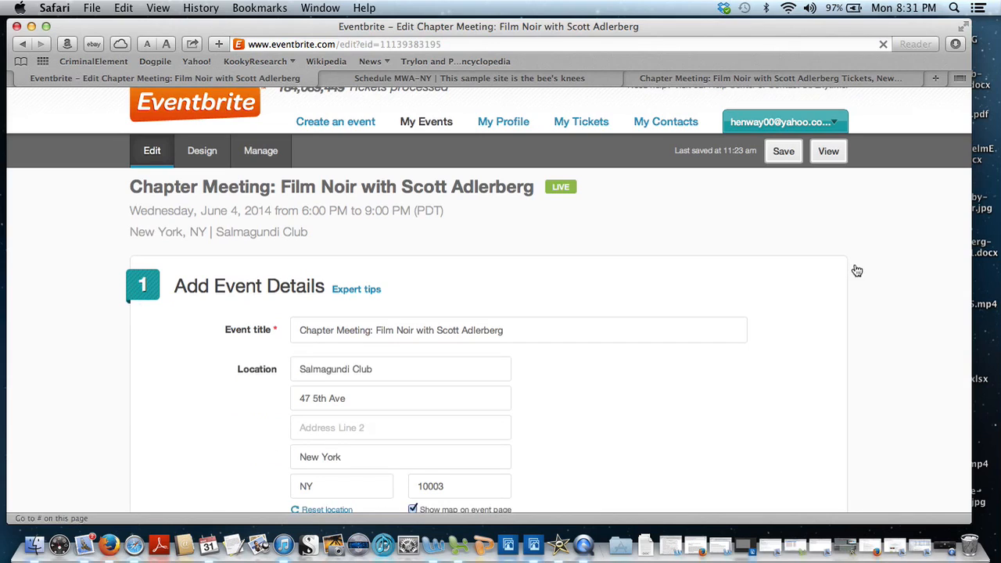
scroll(860, 290, "down", 5)
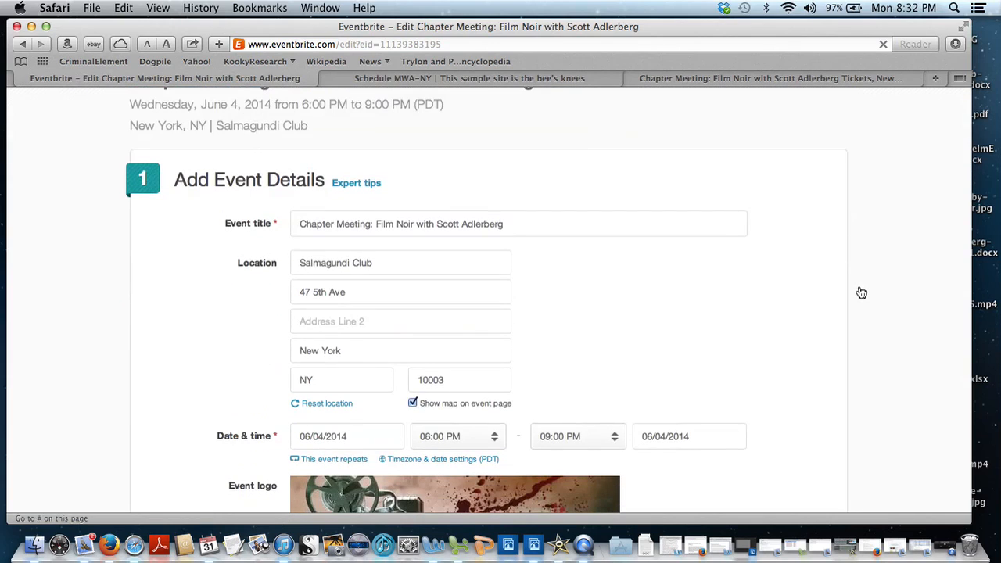
scroll(860, 291, "down", 3)
scroll(859, 292, "down", 3)
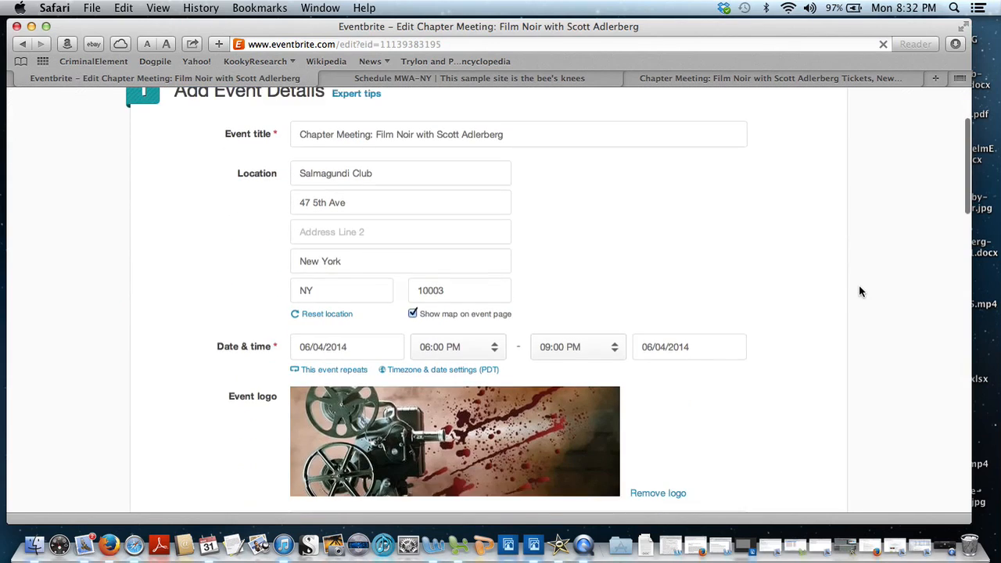
scroll(859, 292, "down", 10)
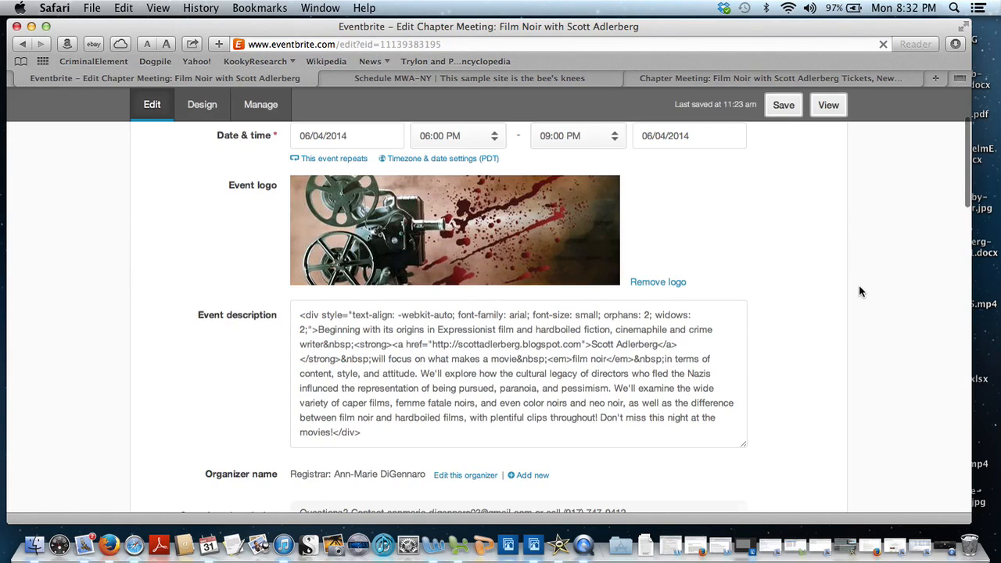
scroll(859, 292, "down", 2)
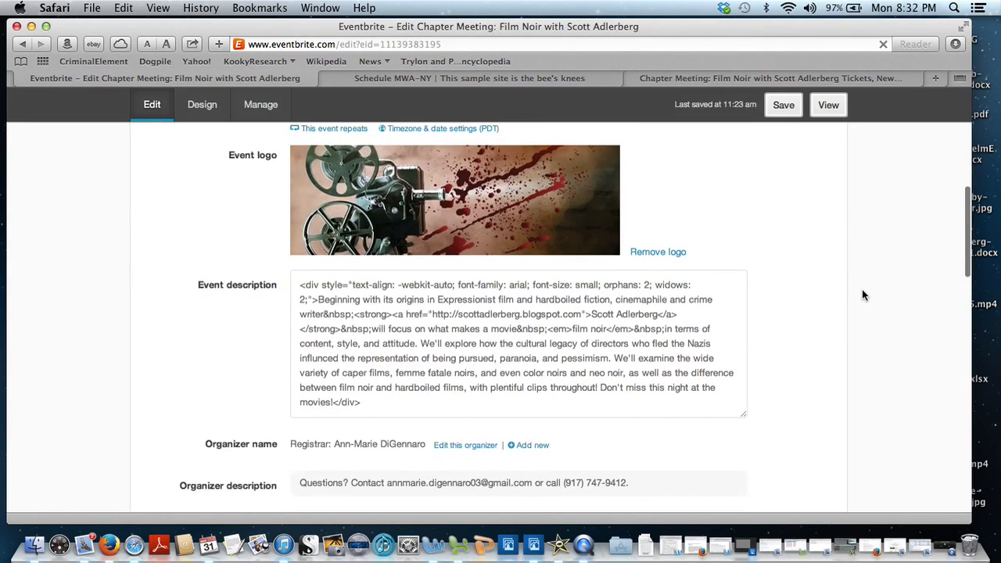
scroll(872, 306, "down", 4)
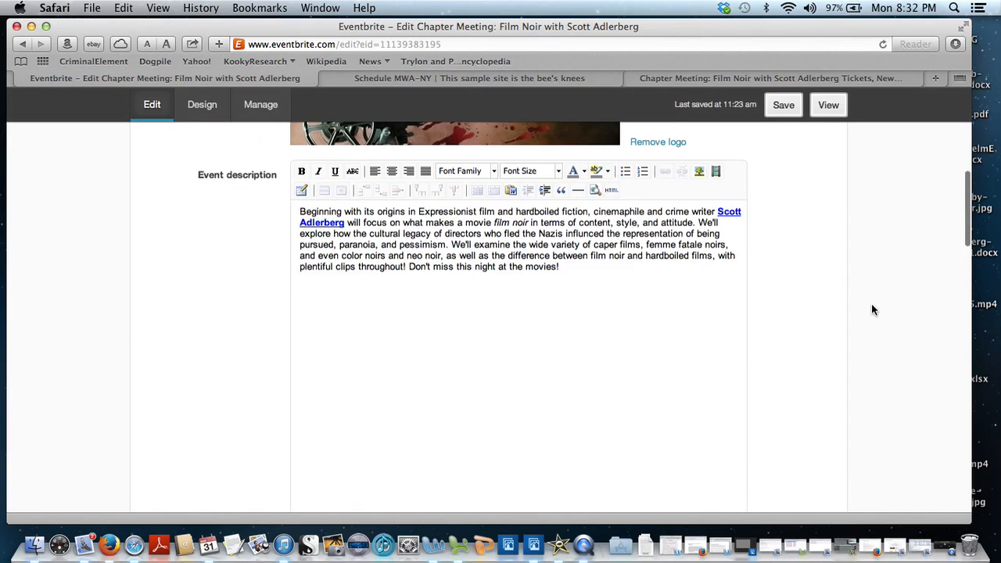
scroll(873, 310, "down", 3)
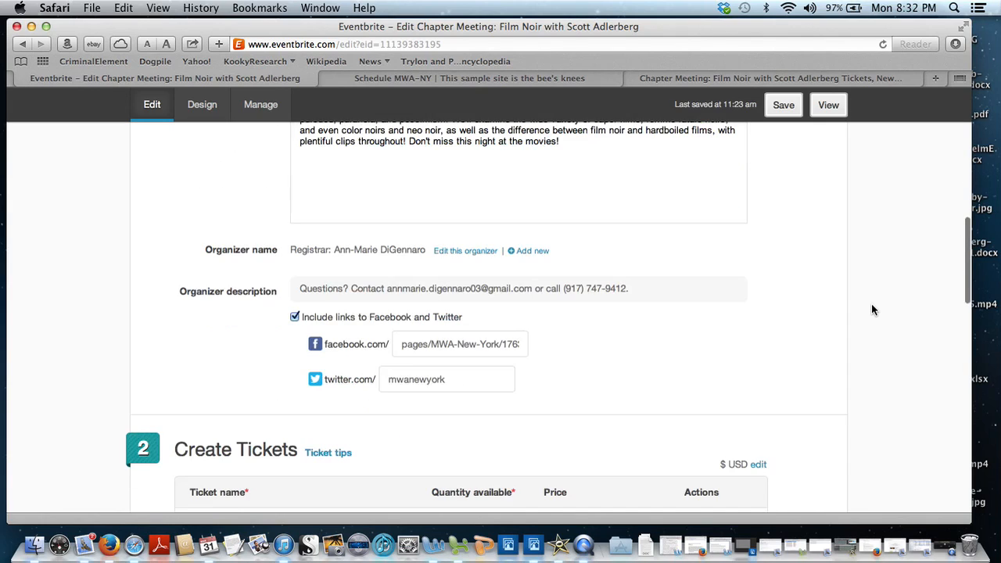
scroll(873, 309, "down", 2)
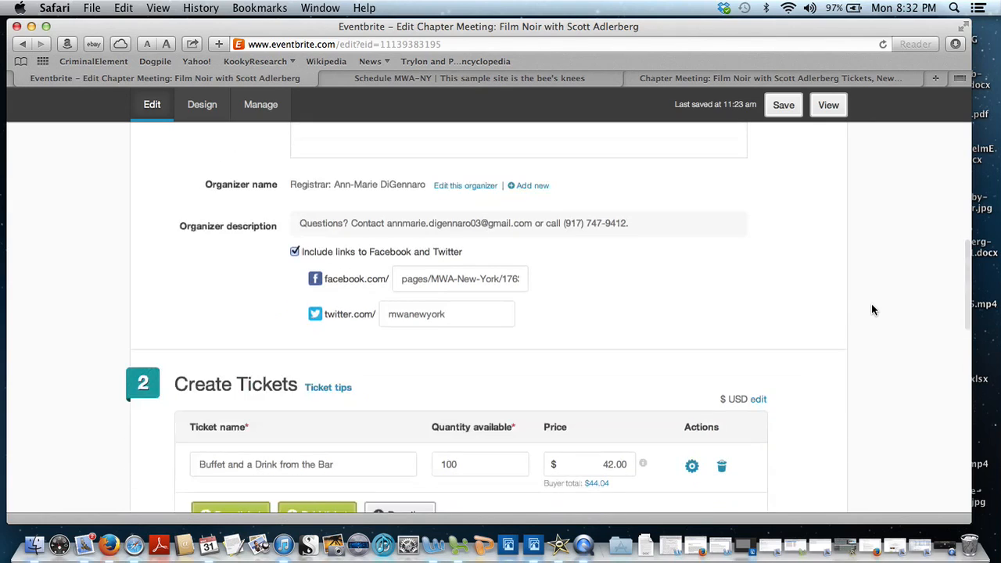
- Review the event's ticket setup and listing privacy settings, letting the slow Flash Player script keep running
scroll(873, 310, "down", 1)
scroll(873, 310, "down", 2)
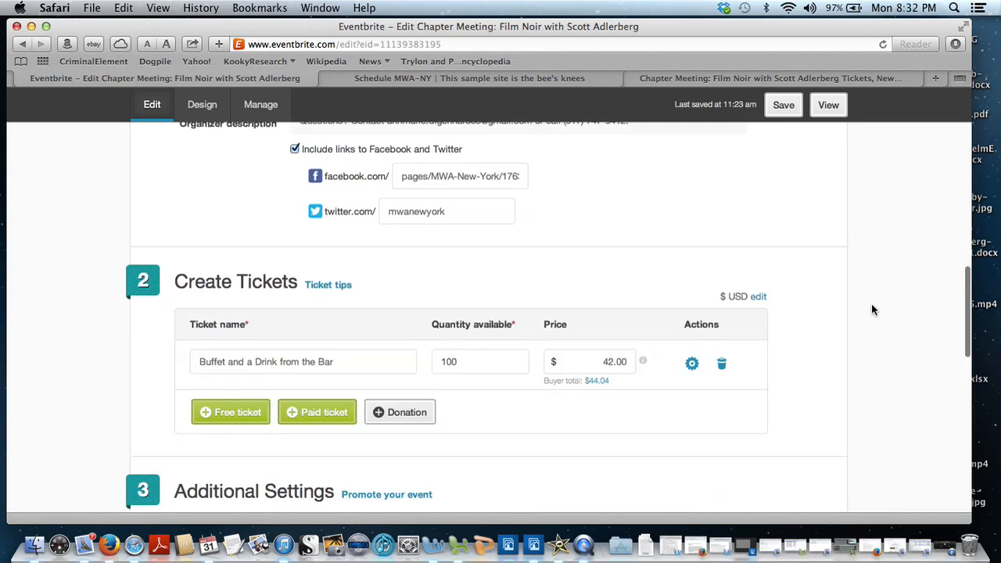
scroll(873, 309, "down", 2)
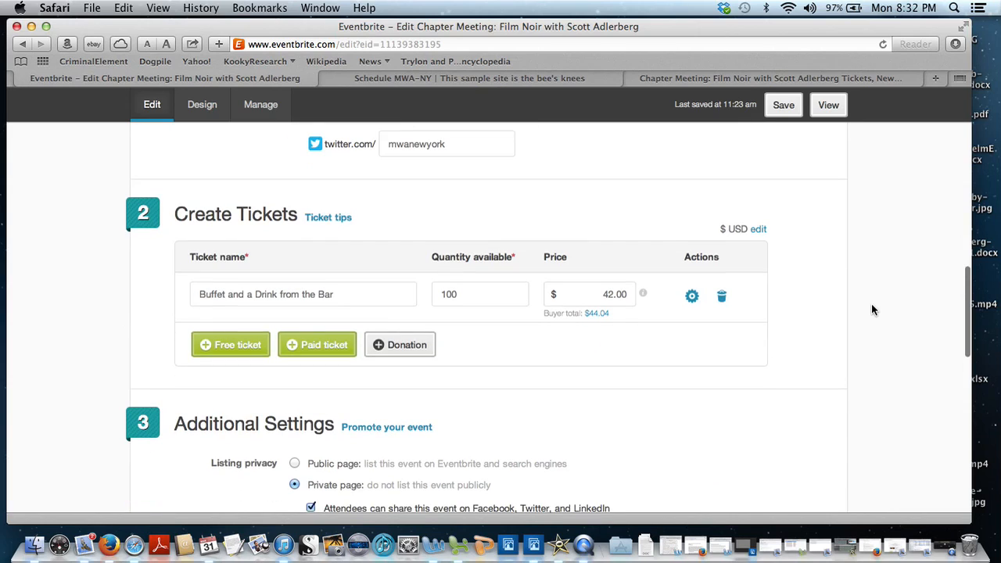
scroll(873, 310, "down", 2)
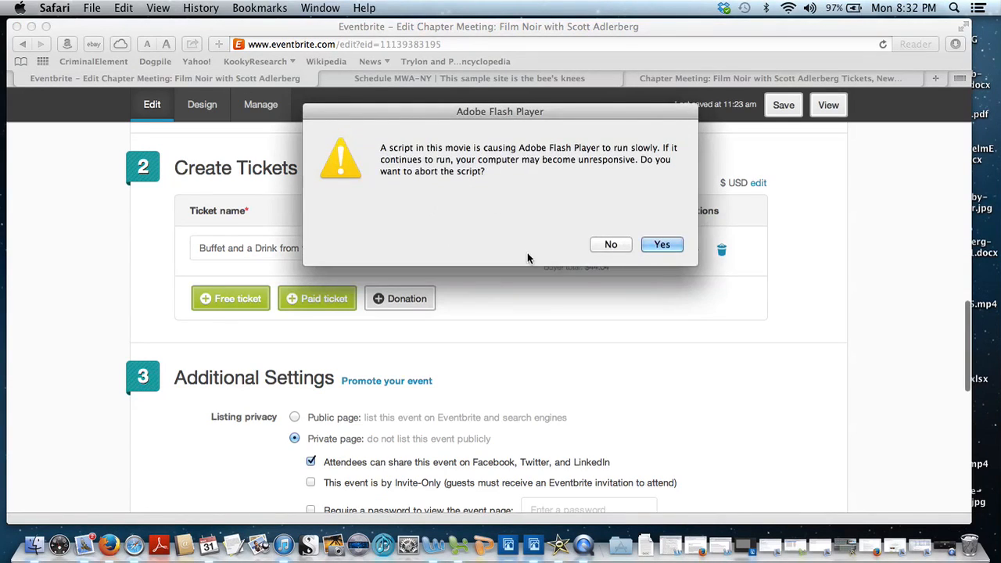
left_click(610, 245)
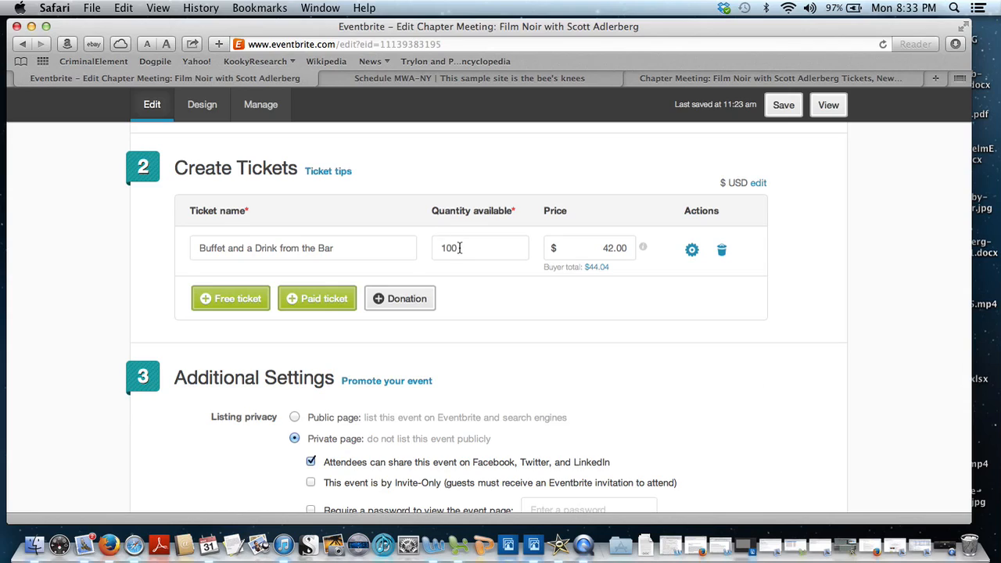
- Open the settings for the "Buffet and a Drink from the Bar" ticket and review its sales channels, fees and sales dates
left_click(599, 269)
scroll(601, 274, "down", 2)
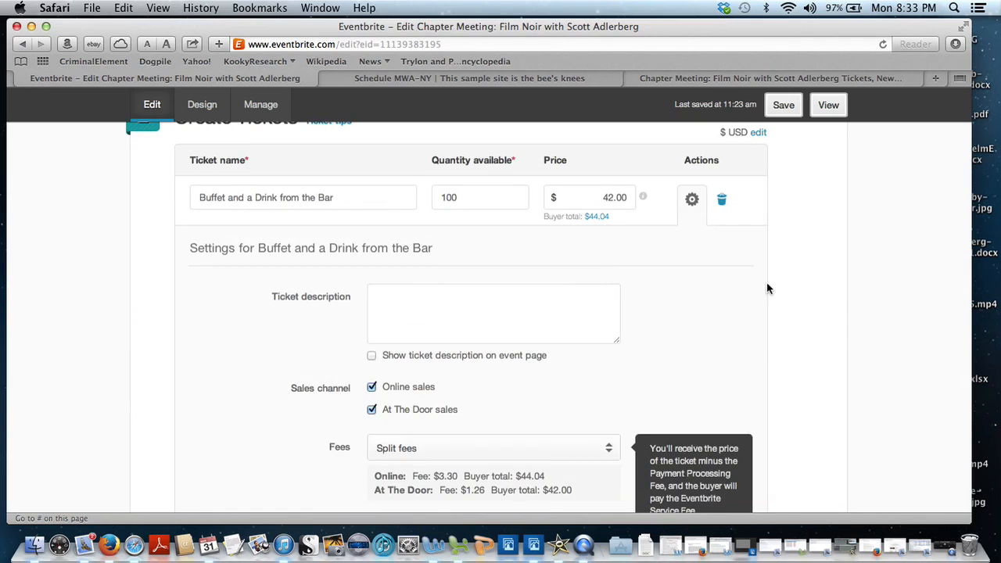
scroll(826, 287, "down", 1)
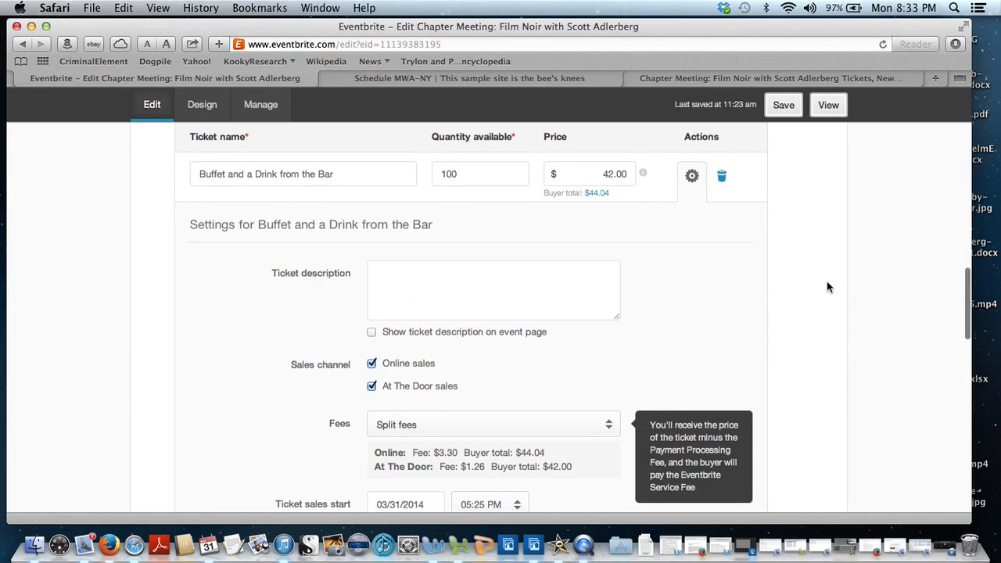
scroll(827, 287, "down", 5)
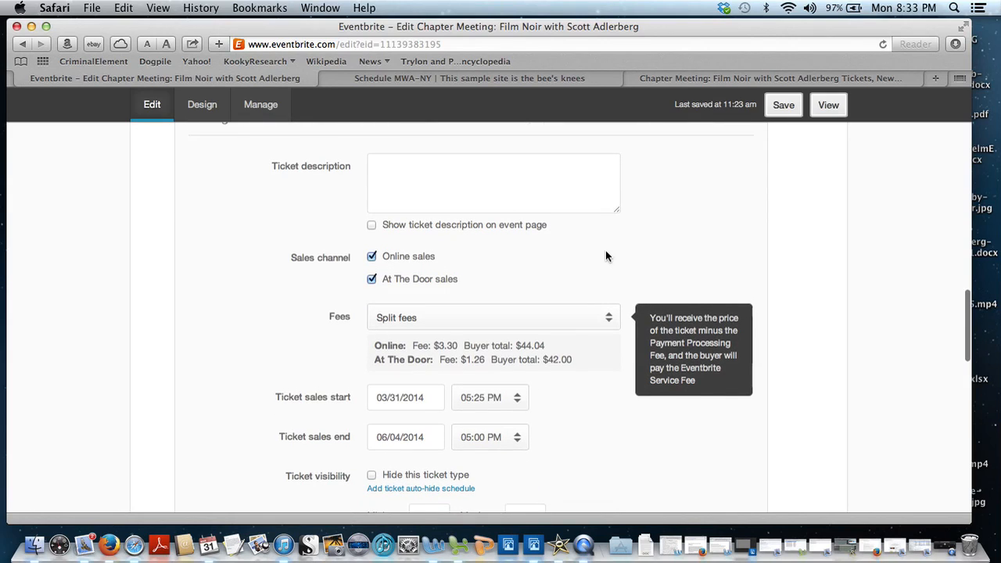
scroll(606, 250, "up", 2)
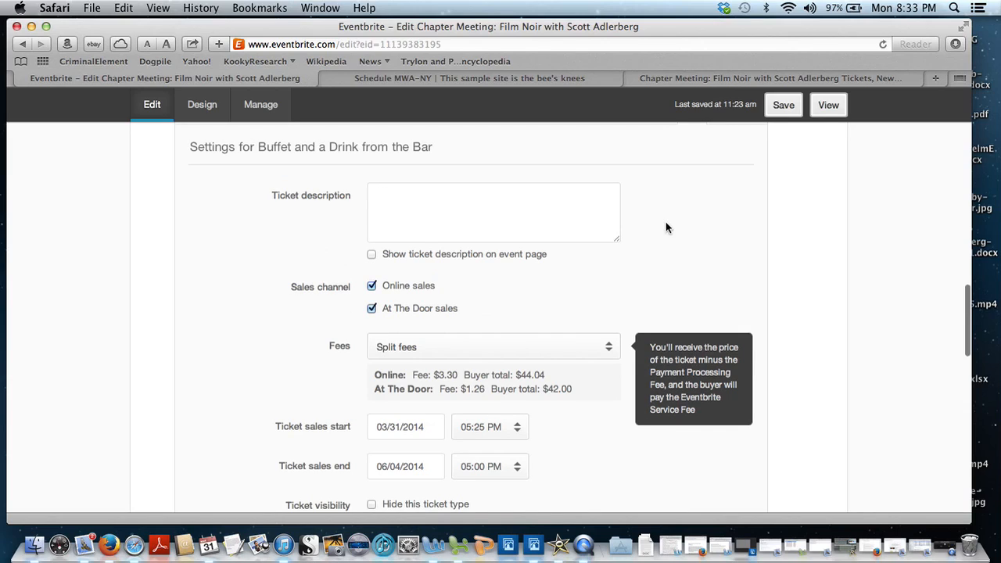
- Turn off At The Door sales for the "Buffet and a Drink from the Bar" ticket, leaving Online sales on
scroll(666, 224, "down", 1)
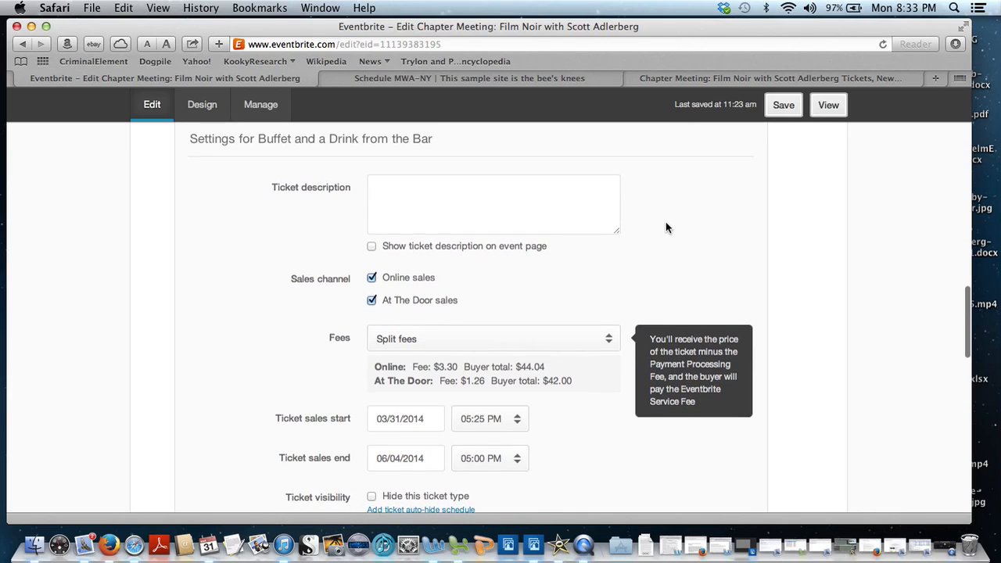
scroll(666, 227, "down", 2)
scroll(667, 227, "down", 1)
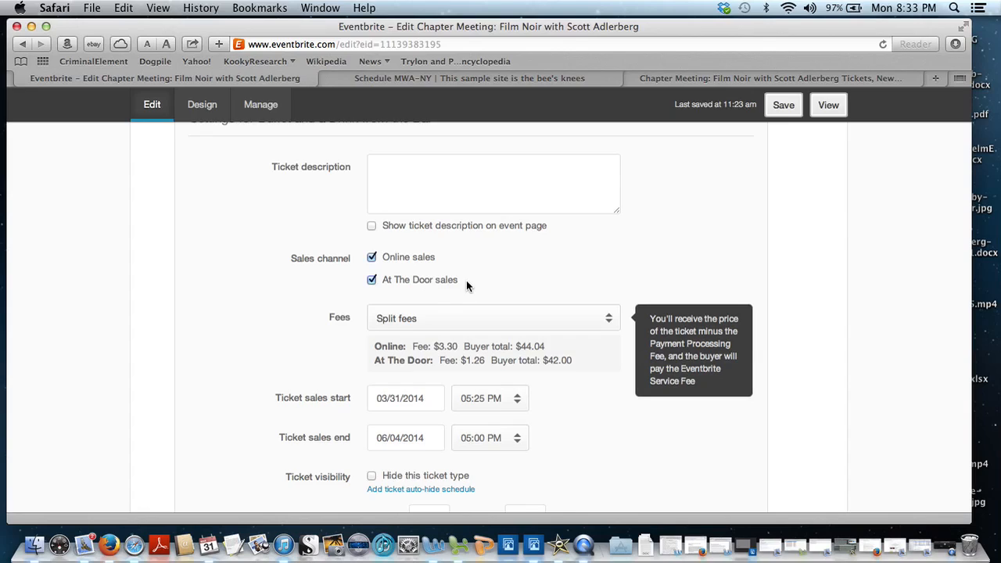
left_click(372, 281)
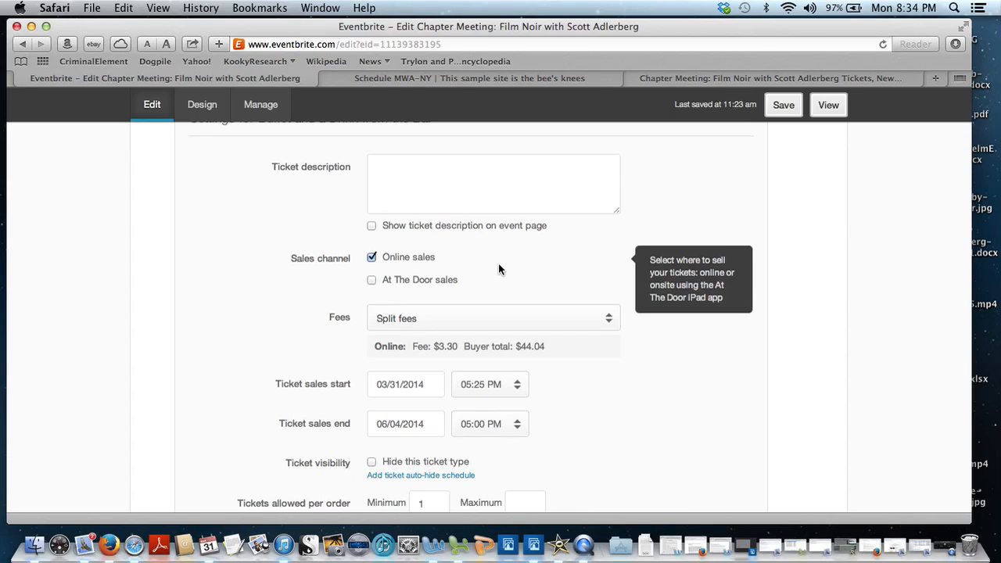
- Try the Pass fees on option for the buffet ticket, and return its fees to Split fees
scroll(499, 264, "down", 1)
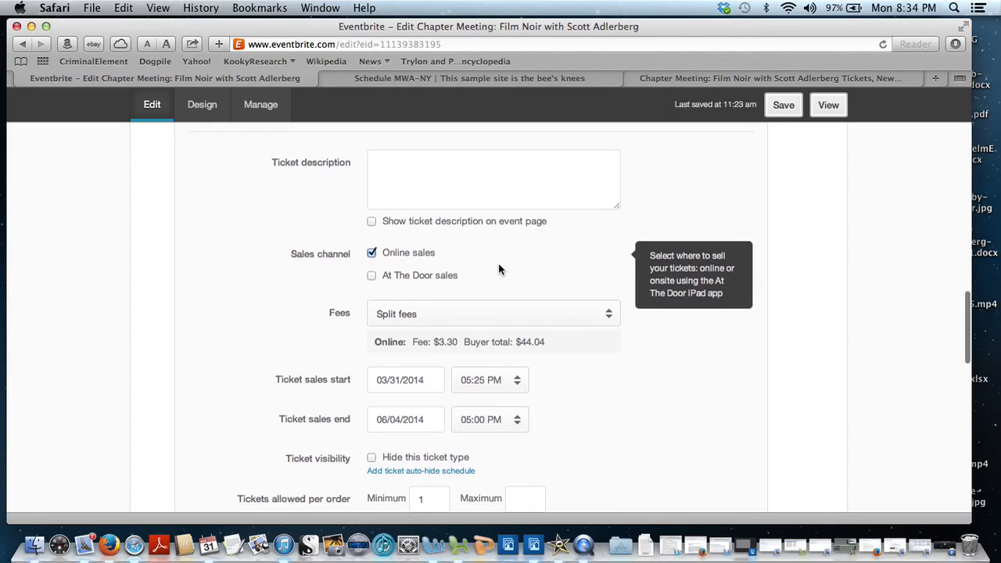
scroll(498, 263, "down", 2)
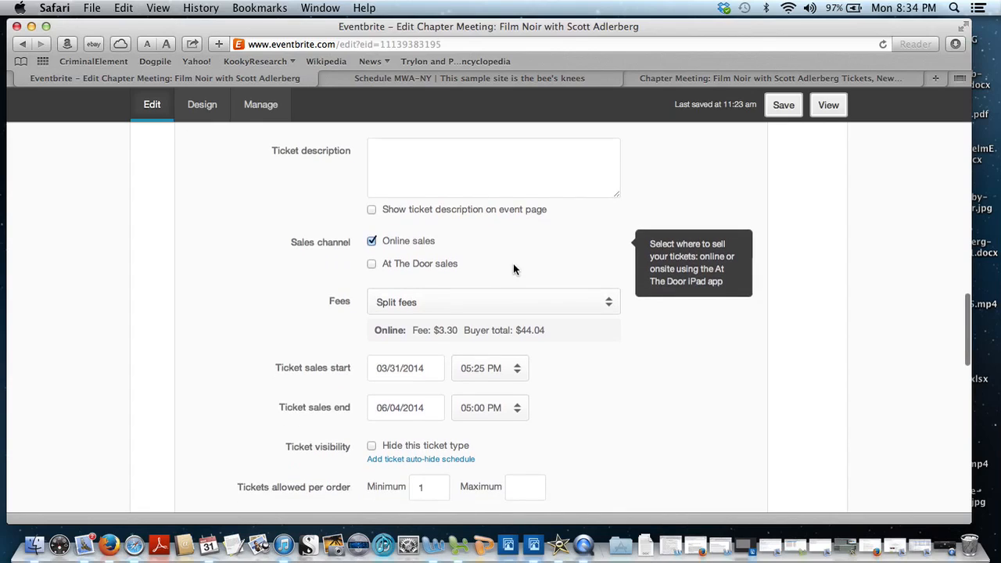
scroll(536, 251, "down", 1)
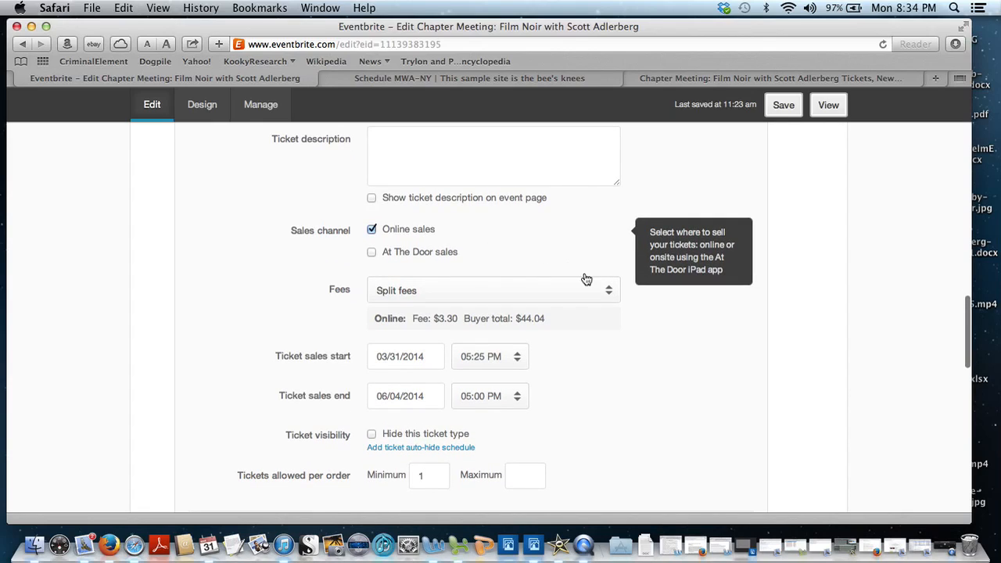
left_click(611, 294)
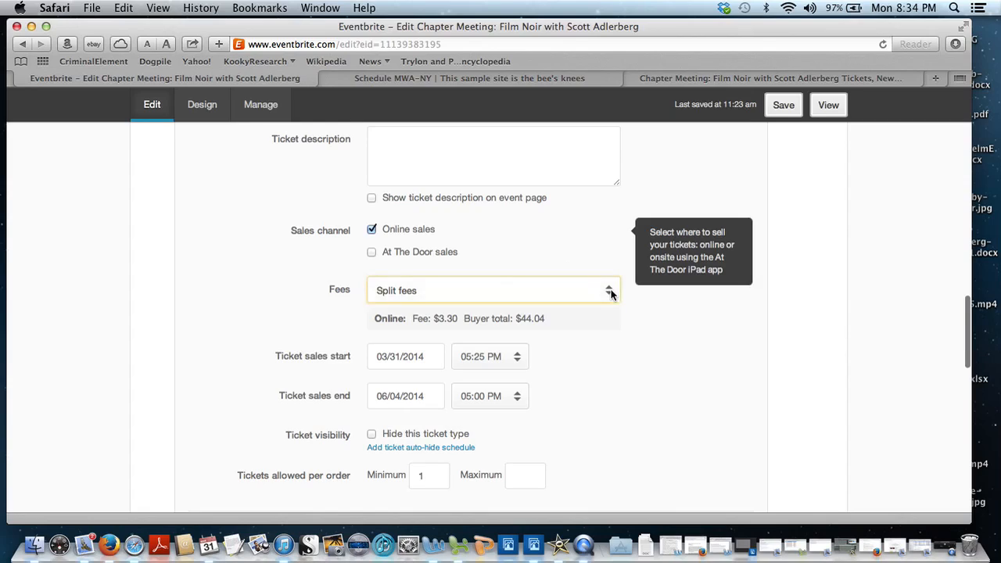
left_click(556, 327)
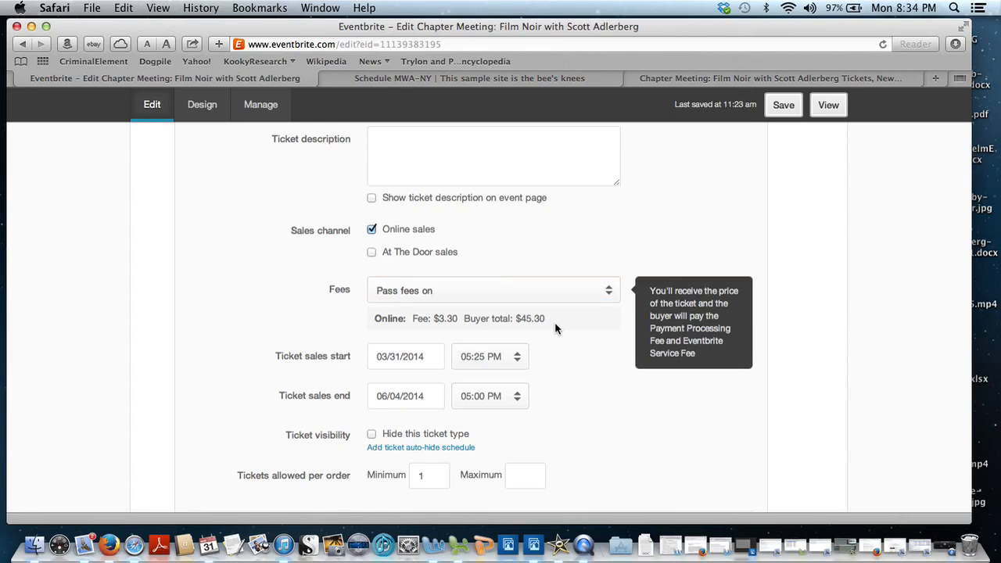
left_click(598, 291)
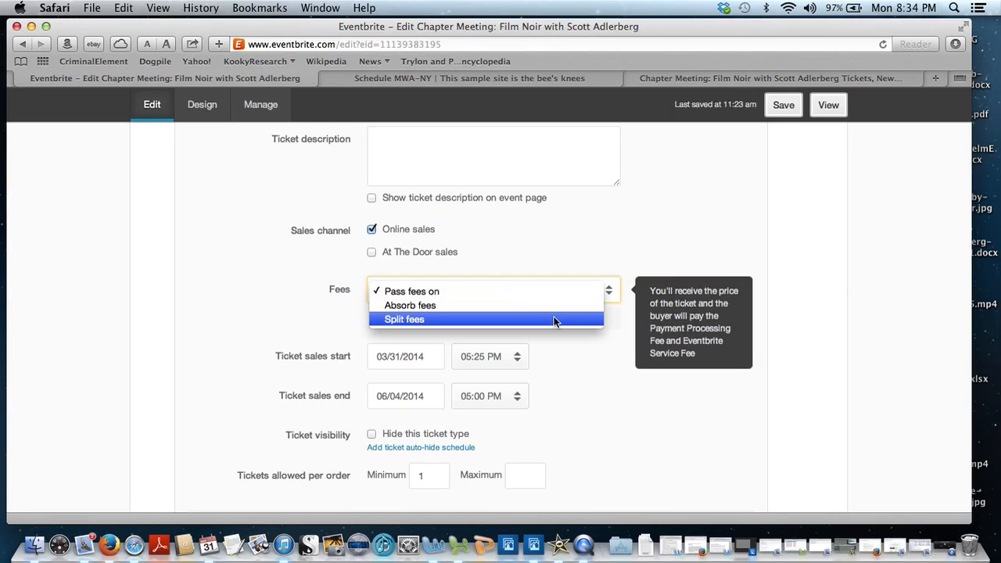
left_click(552, 319)
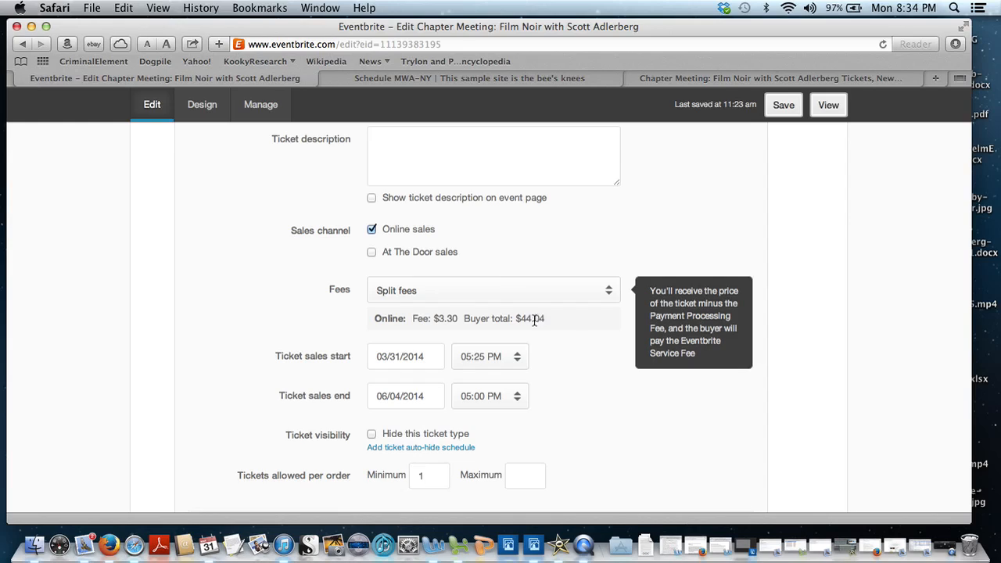
- Set the buffet ticket's fees to Absorb fees
left_click(604, 292)
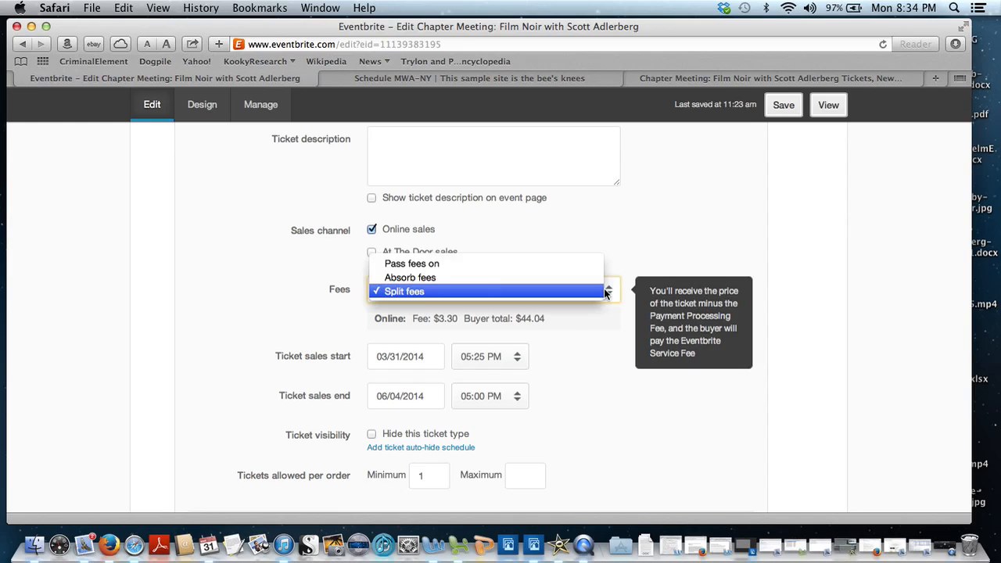
left_click(560, 277)
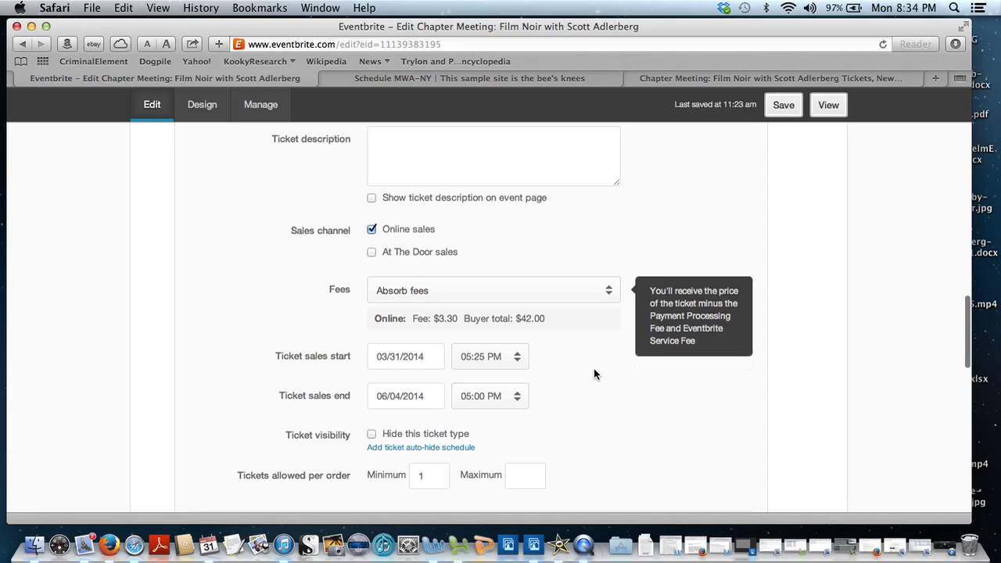
scroll(594, 374, "down", 1)
scroll(594, 374, "down", 1)
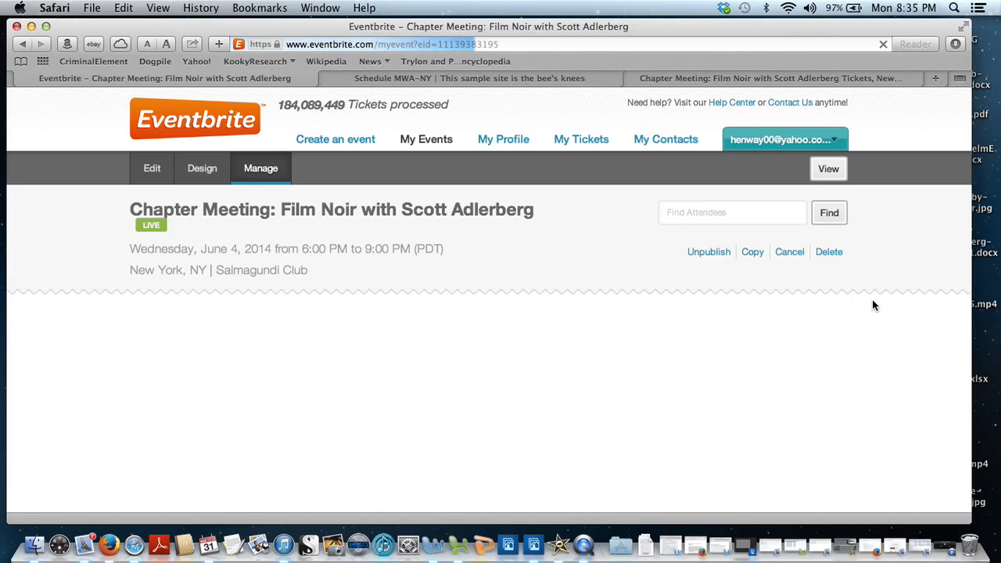
- Review the film noir chapter meeting's event dashboard, including its payment notice, sales and visits information
scroll(891, 274, "down", 2)
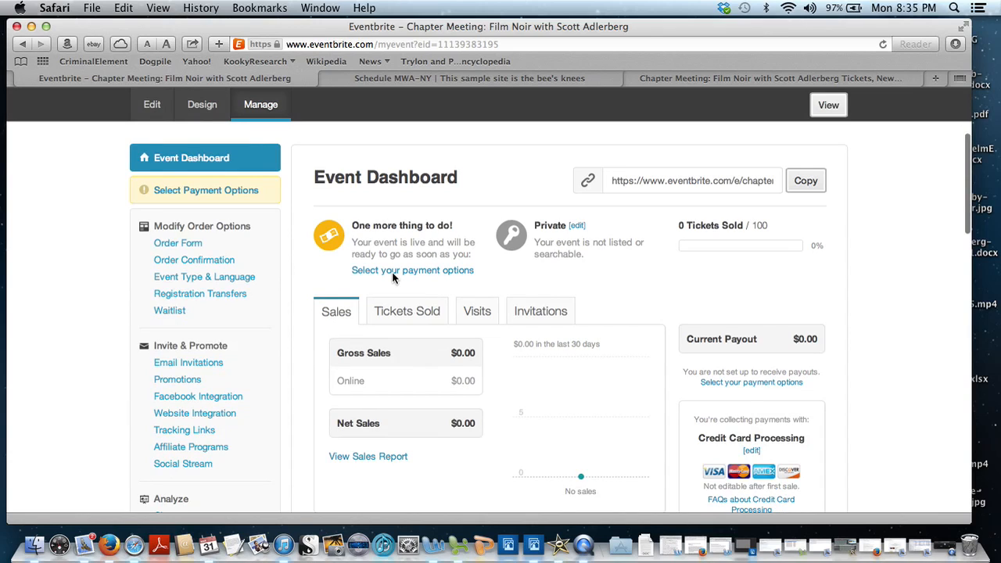
left_click(477, 310)
scroll(834, 348, "down", 3)
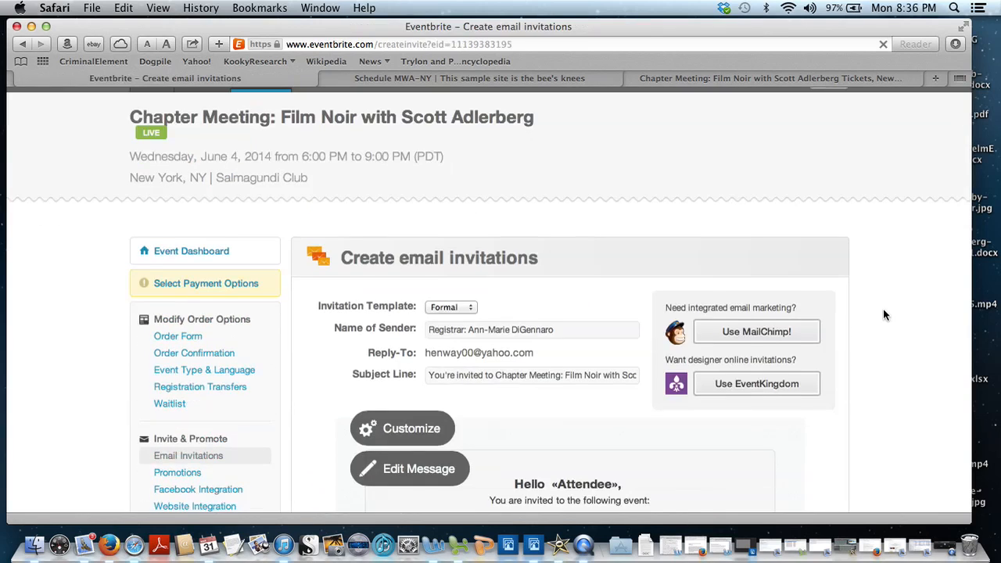
- Review the email invitation setup for the event, from the template and sender fields through the message preview to the test invitation option
scroll(885, 314, "down", 3)
scroll(885, 314, "down", 5)
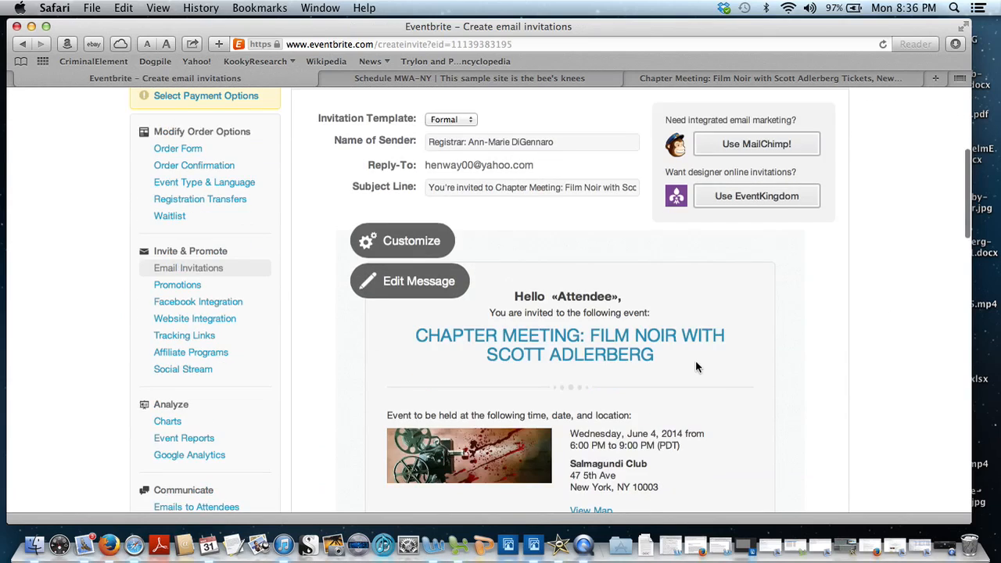
scroll(764, 367, "down", 7)
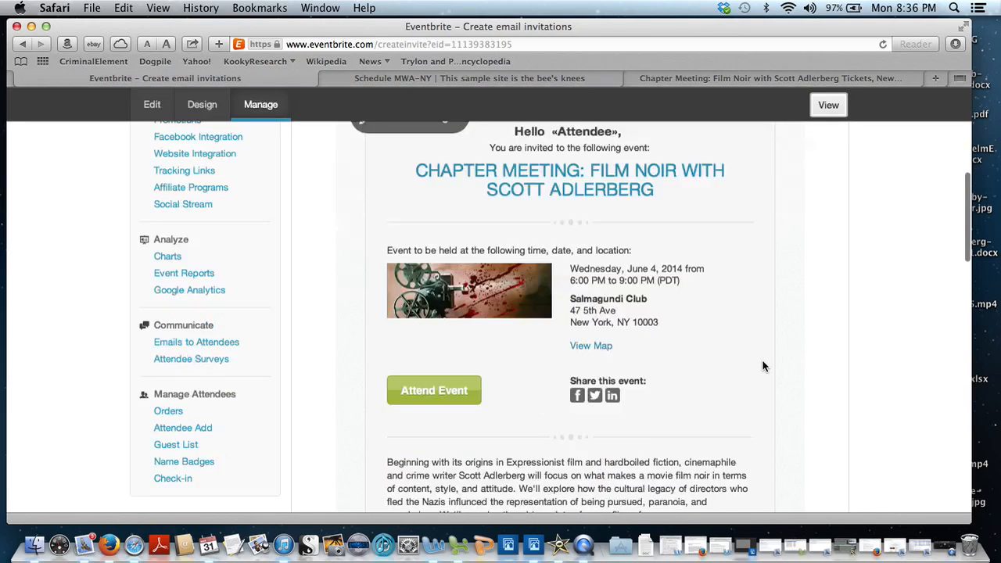
scroll(764, 366, "down", 3)
scroll(764, 366, "up", 5)
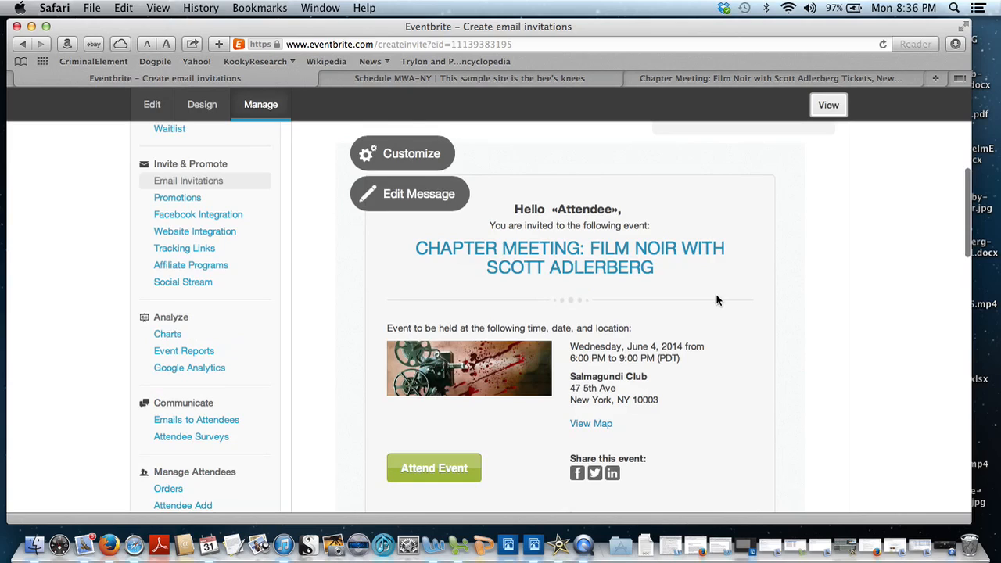
scroll(717, 300, "down", 3)
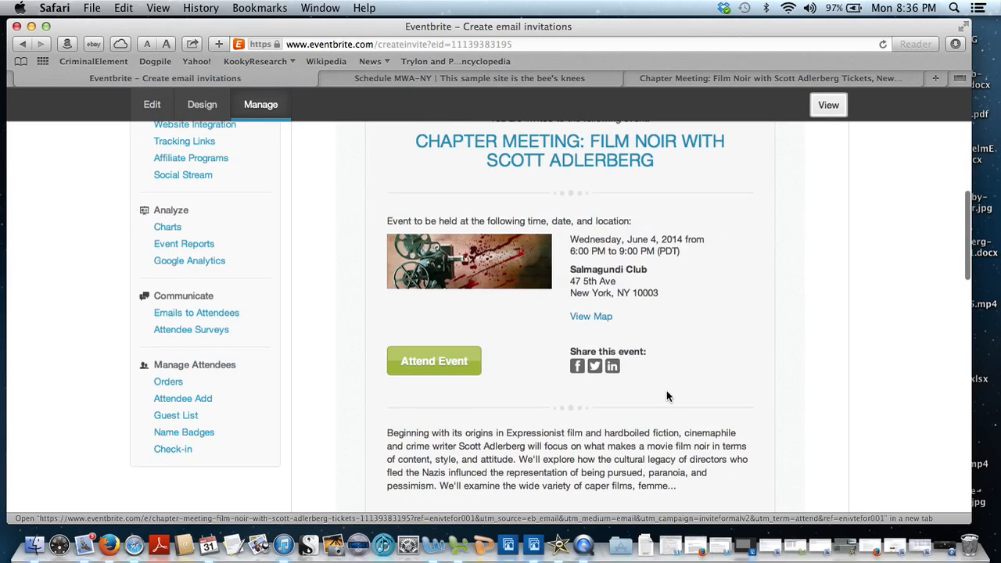
scroll(709, 360, "down", 4)
scroll(709, 360, "down", 3)
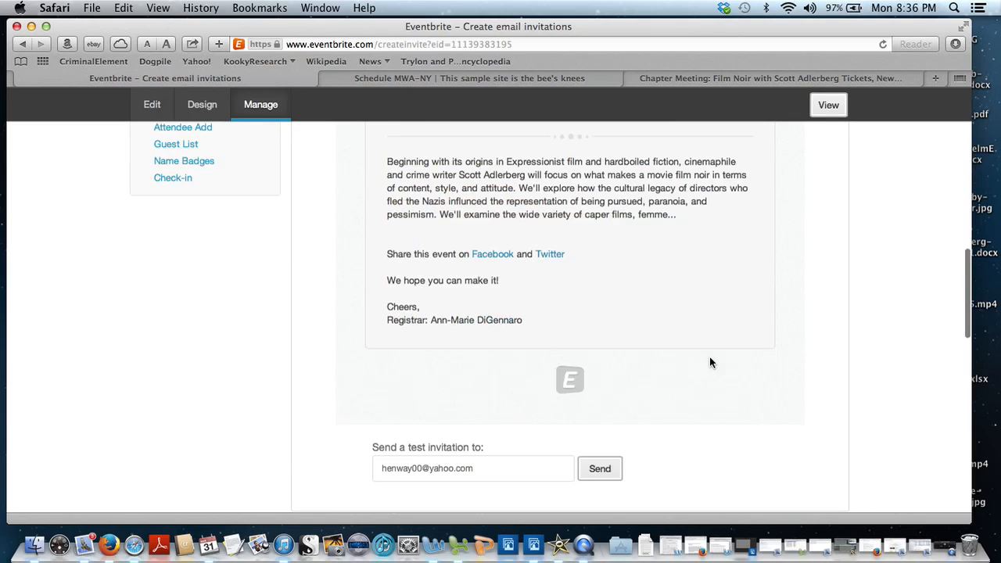
scroll(710, 361, "up", 3)
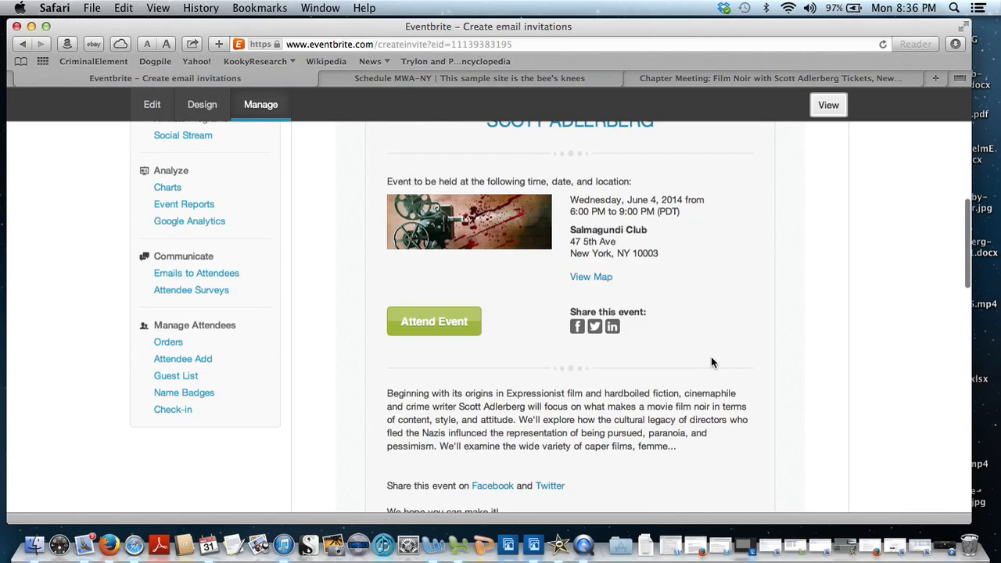
scroll(720, 356, "down", 4)
scroll(726, 355, "up", 4)
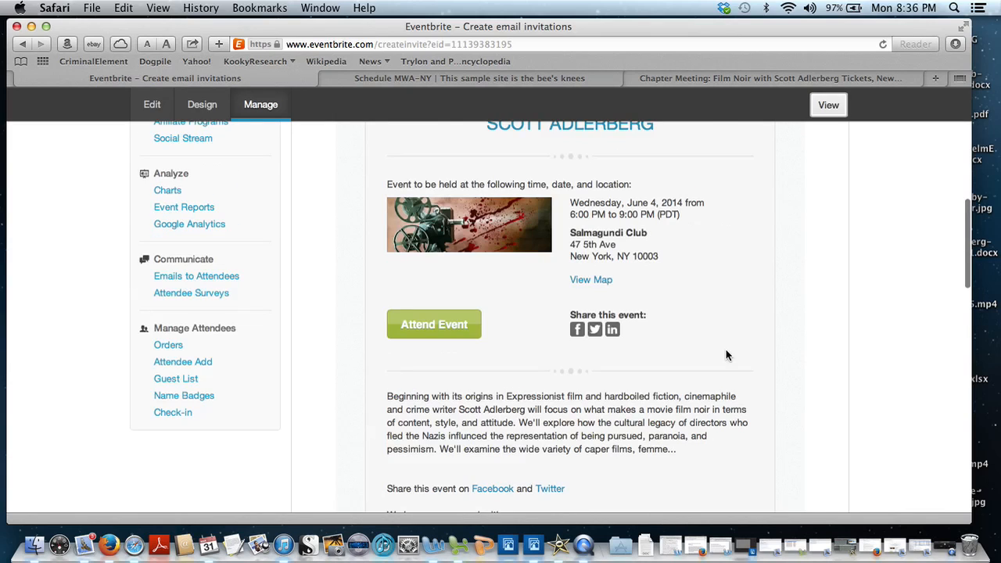
- Bring up the received film noir invitation in Mail, read it through to the organizer's sign-off, and close the message
left_click(898, 551)
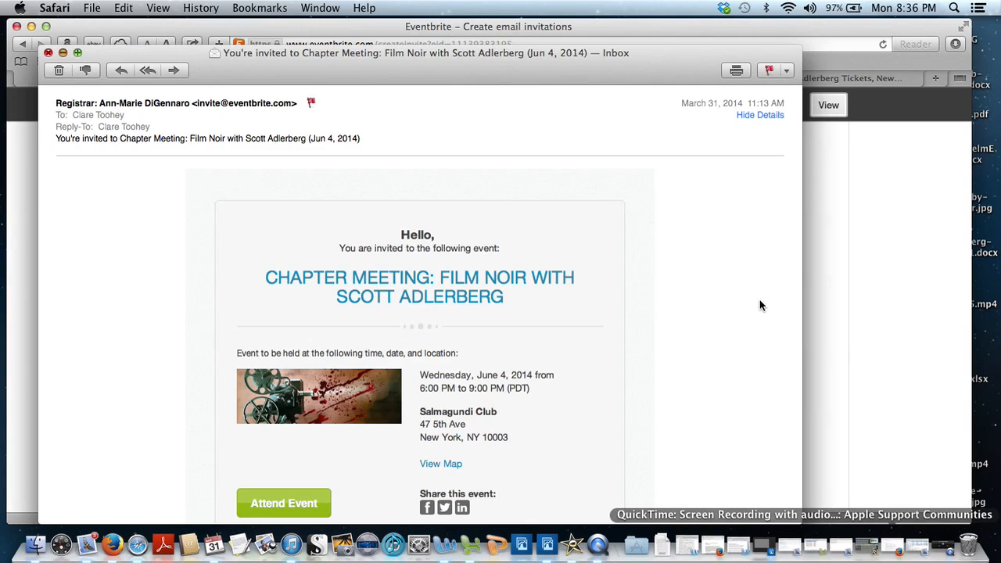
left_click(694, 306)
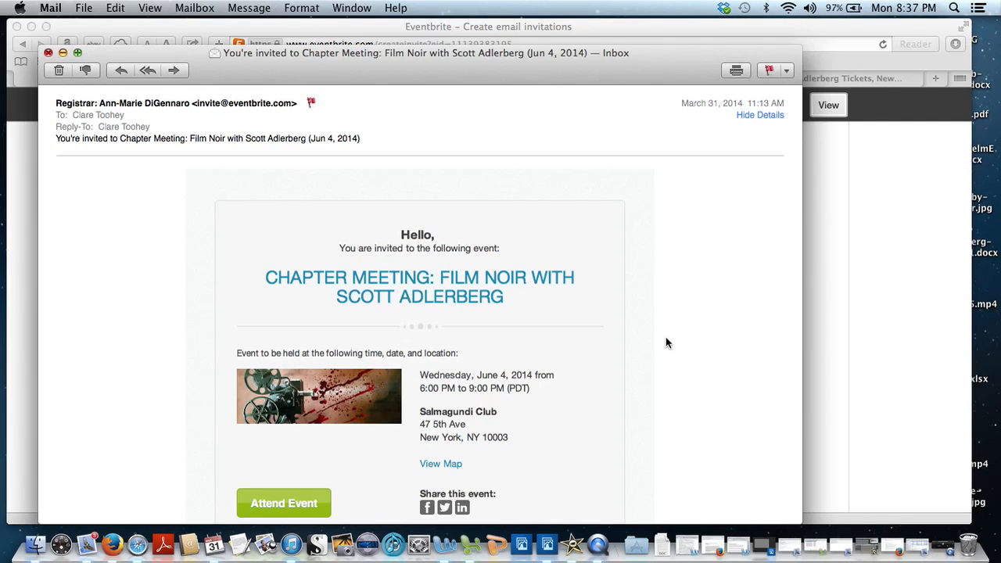
scroll(667, 342, "down", 2)
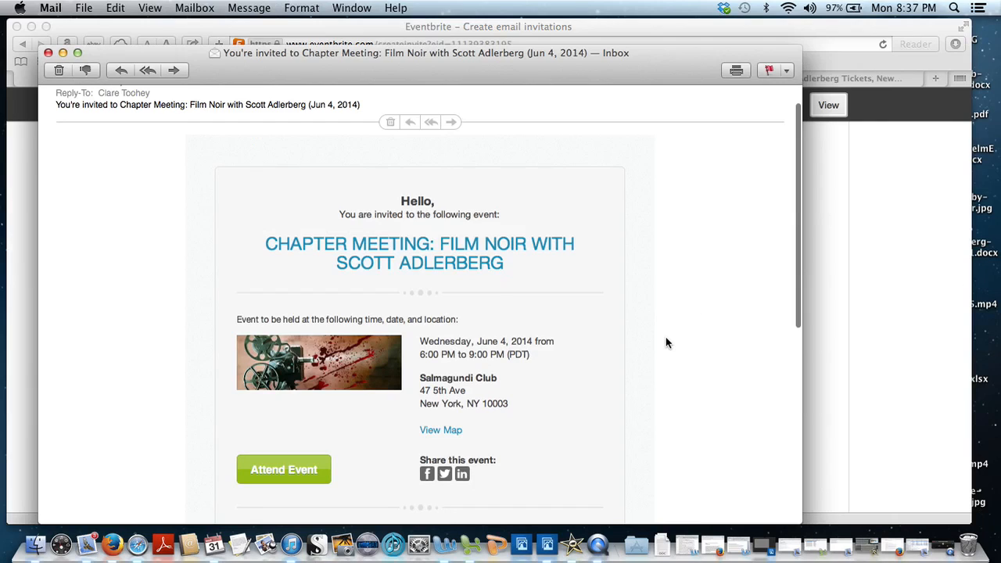
scroll(335, 508, "down", 2)
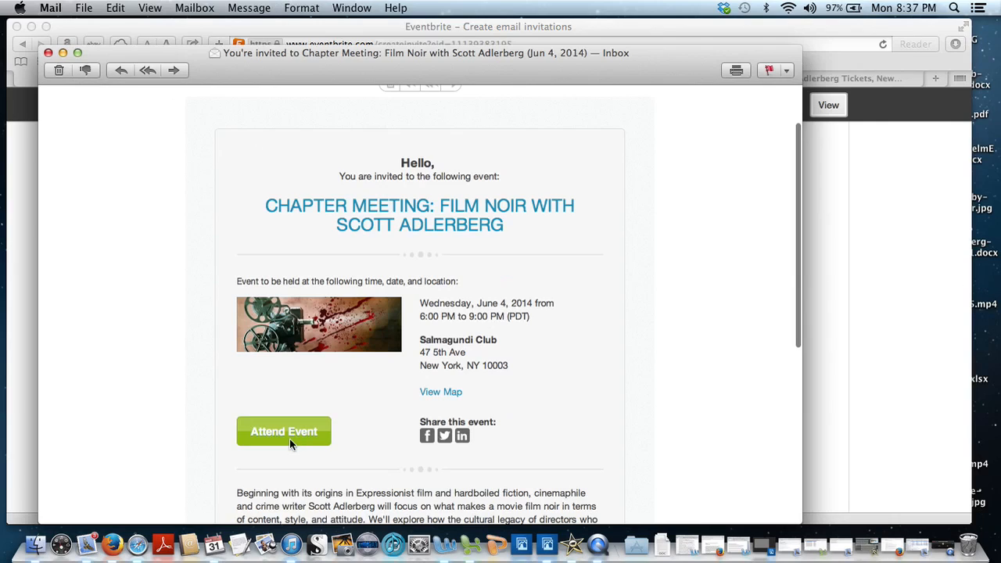
scroll(293, 447, "down", 6)
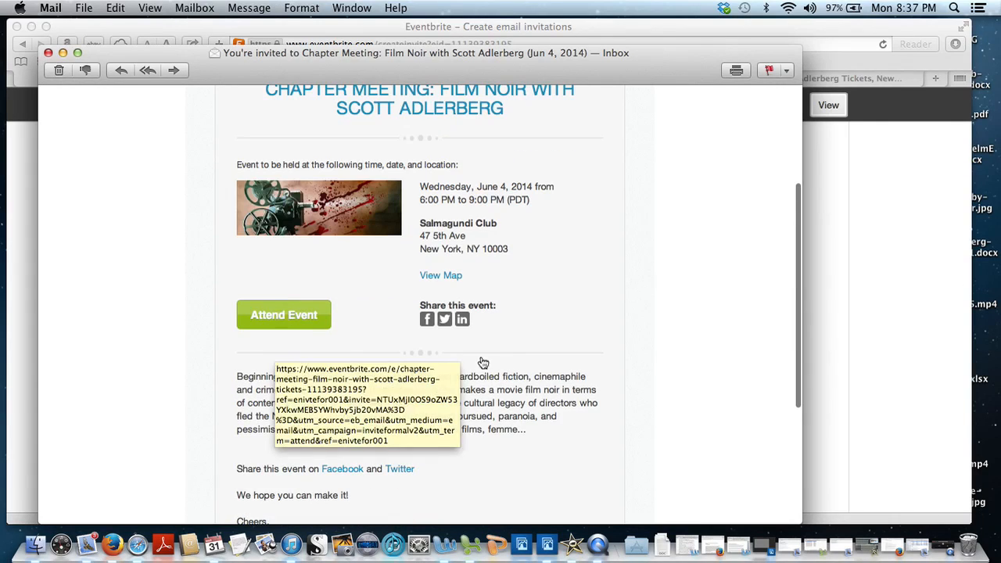
scroll(522, 327, "down", 4)
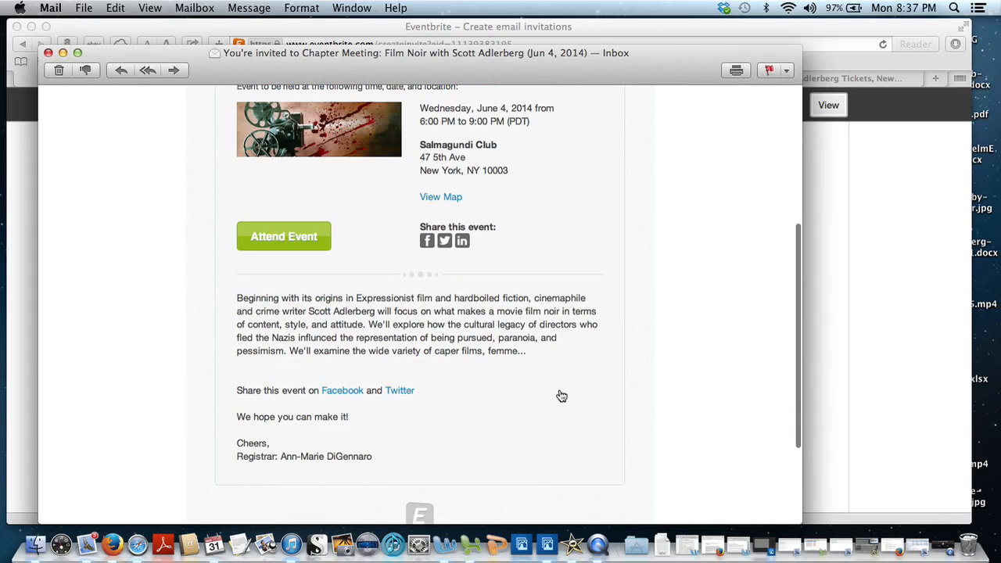
scroll(49, 56, "down", 2)
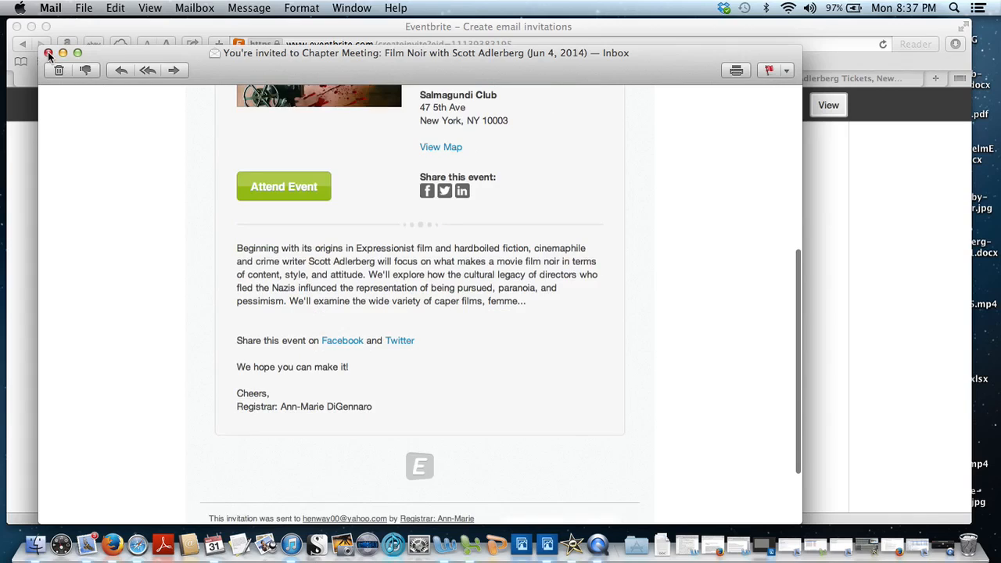
scroll(49, 55, "down", 1)
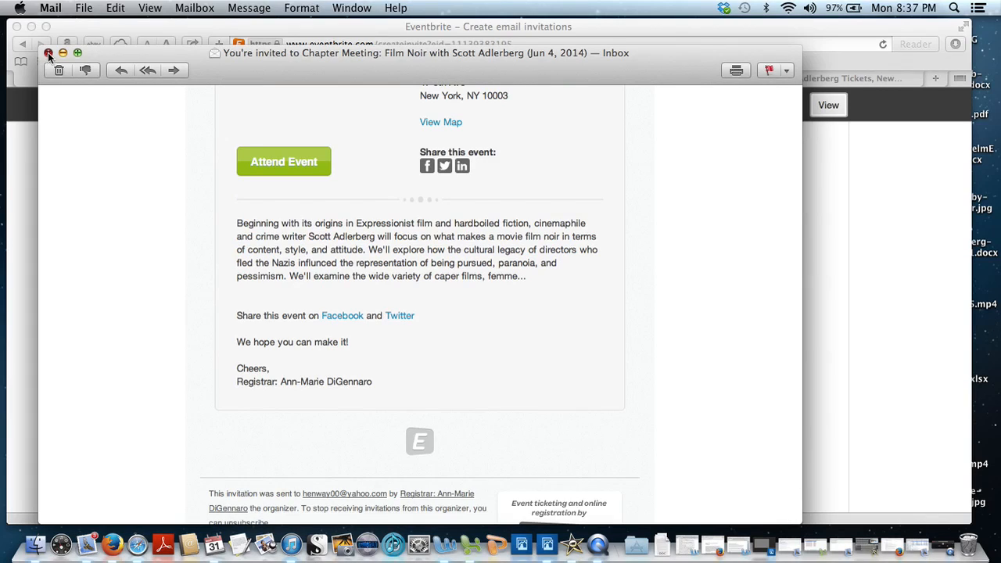
left_click(48, 54)
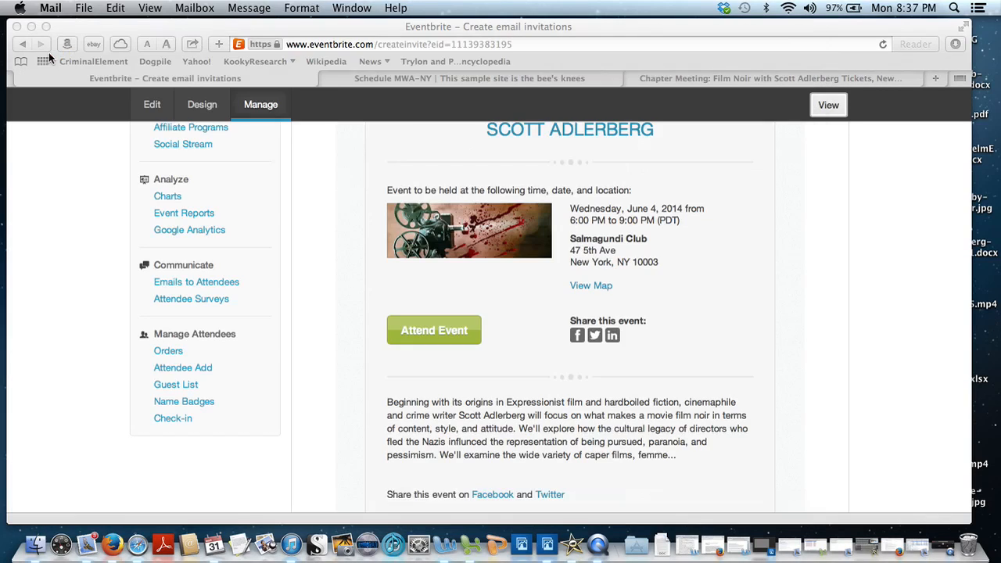
- Recheck the Eventbrite invitation page against the received email, covering the header fields, event details, closing message and test invitation field
scroll(907, 243, "up", 3)
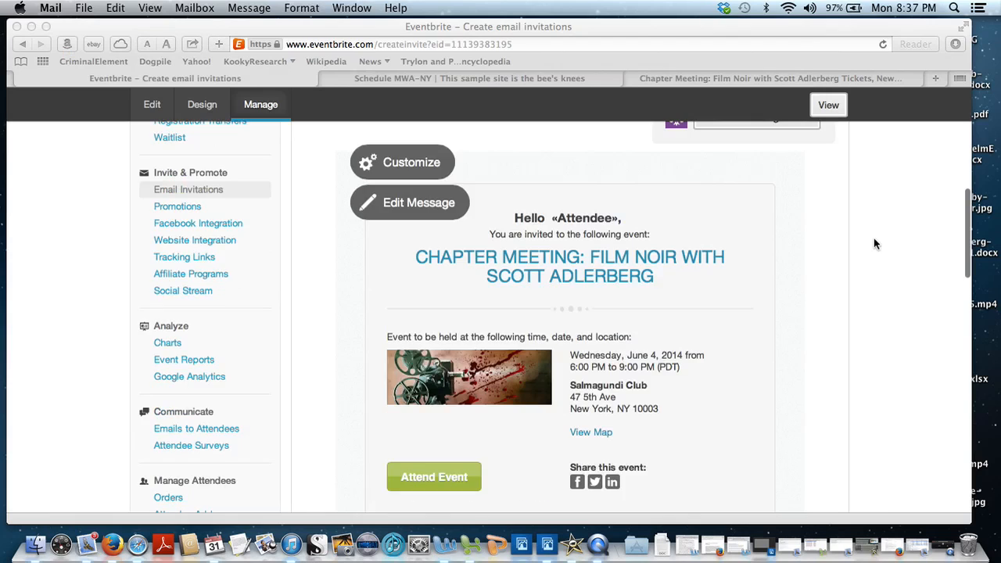
scroll(874, 237, "up", 5)
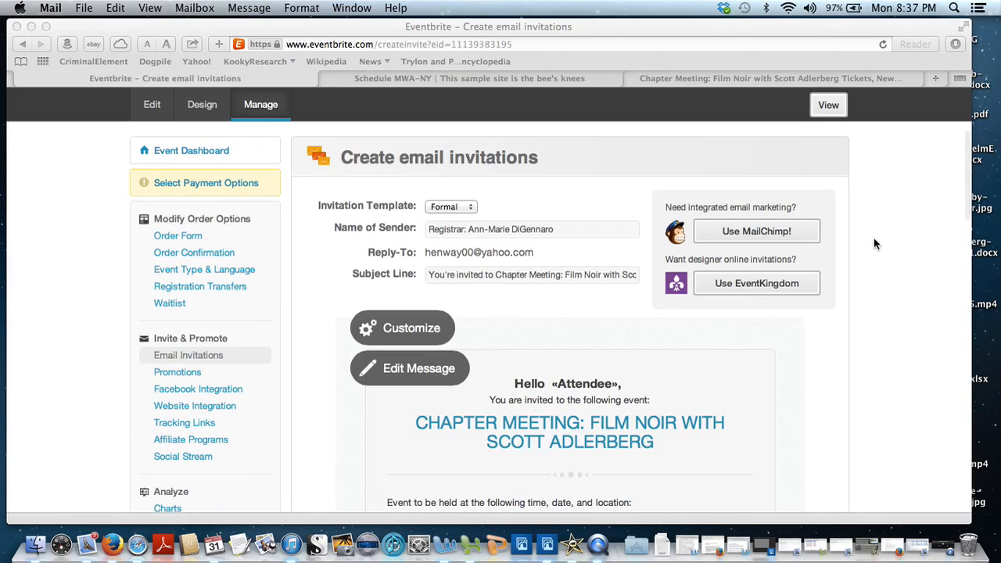
scroll(874, 239, "down", 8)
scroll(875, 239, "up", 3)
scroll(875, 244, "up", 2)
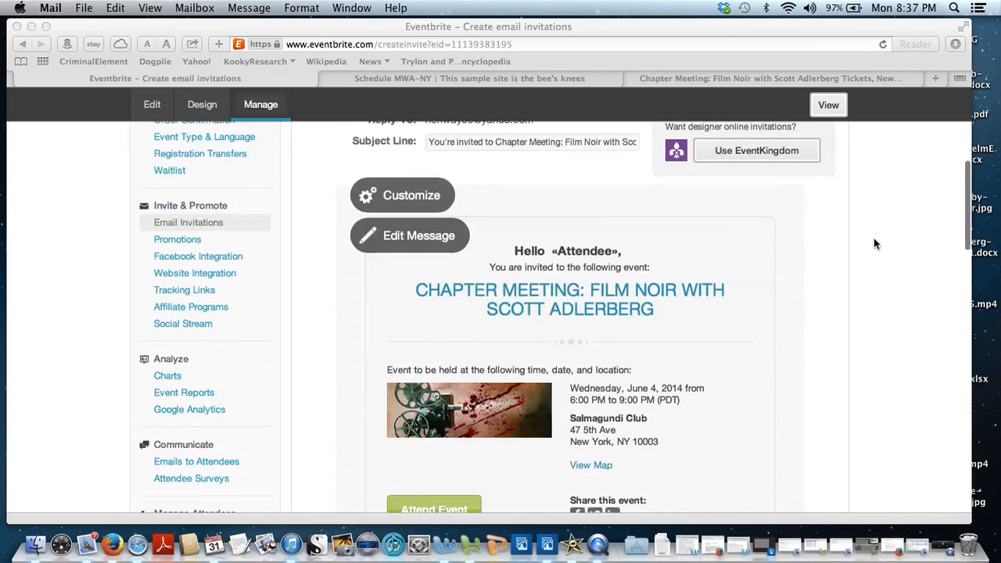
scroll(875, 244, "down", 5)
scroll(875, 244, "down", 5)
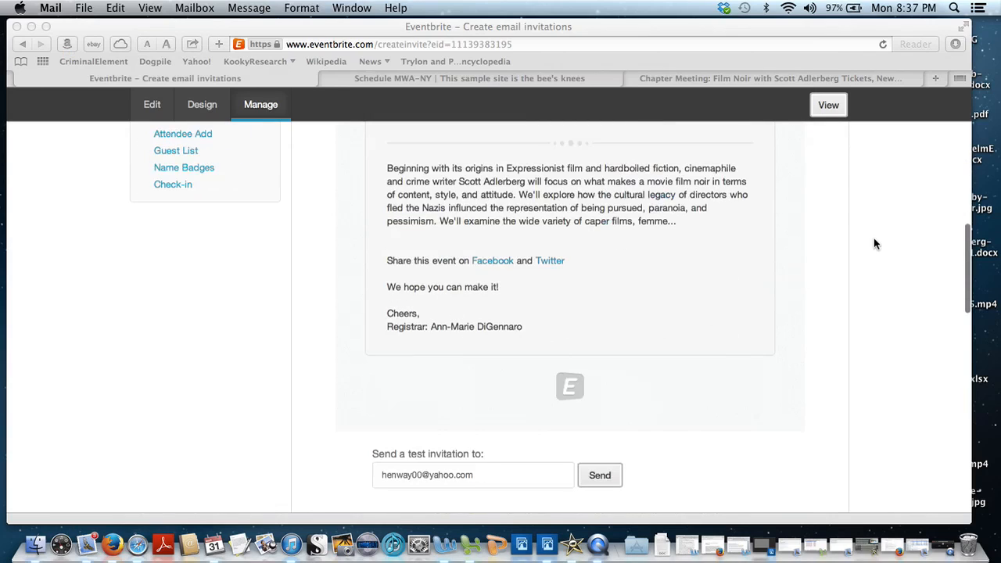
- Look over the email invitation page again, from the message preview to the template, sender and subject settings
scroll(875, 244, "up", 2)
scroll(875, 244, "up", 5)
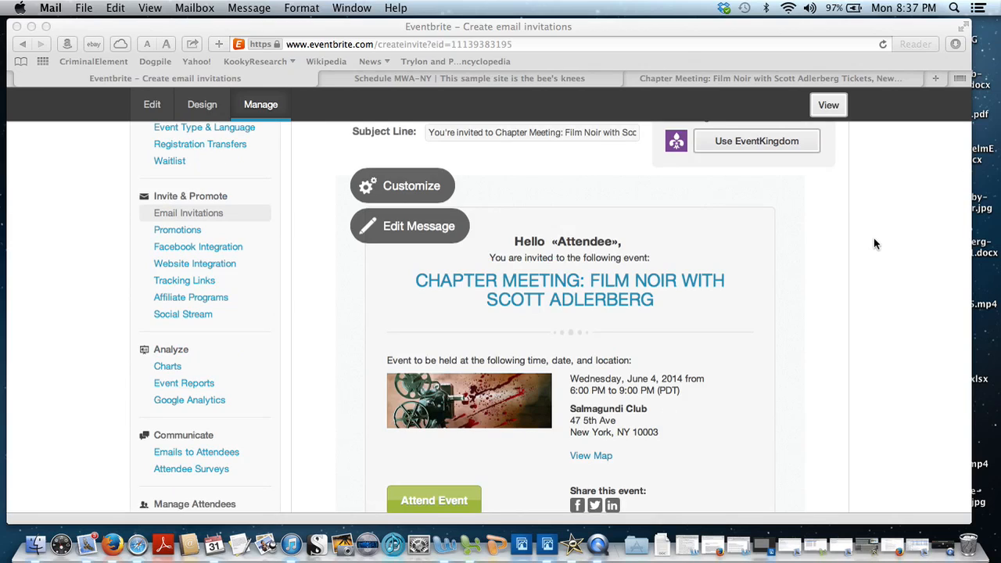
scroll(896, 246, "down", 1)
scroll(895, 247, "up", 2)
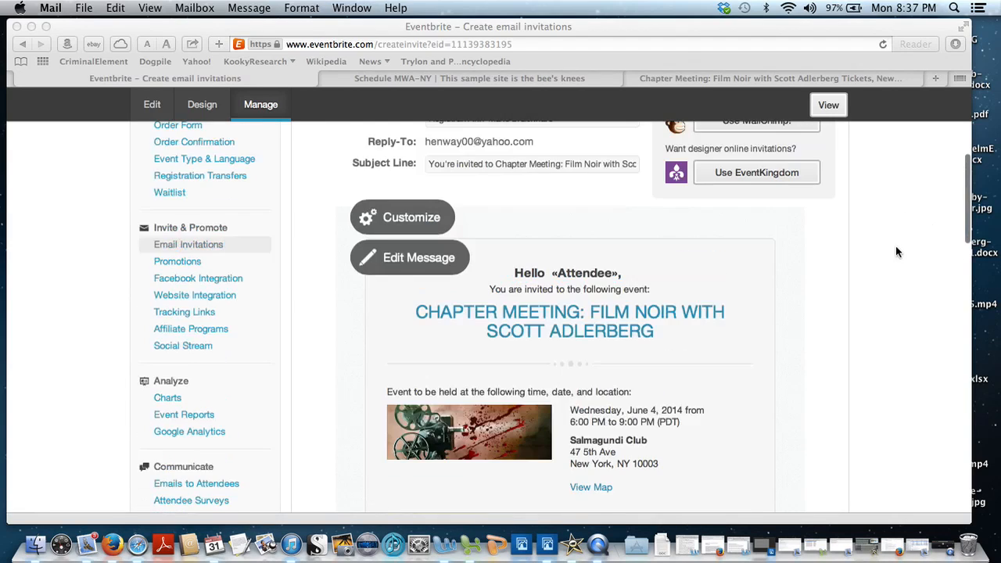
scroll(897, 251, "up", 1)
scroll(897, 252, "up", 3)
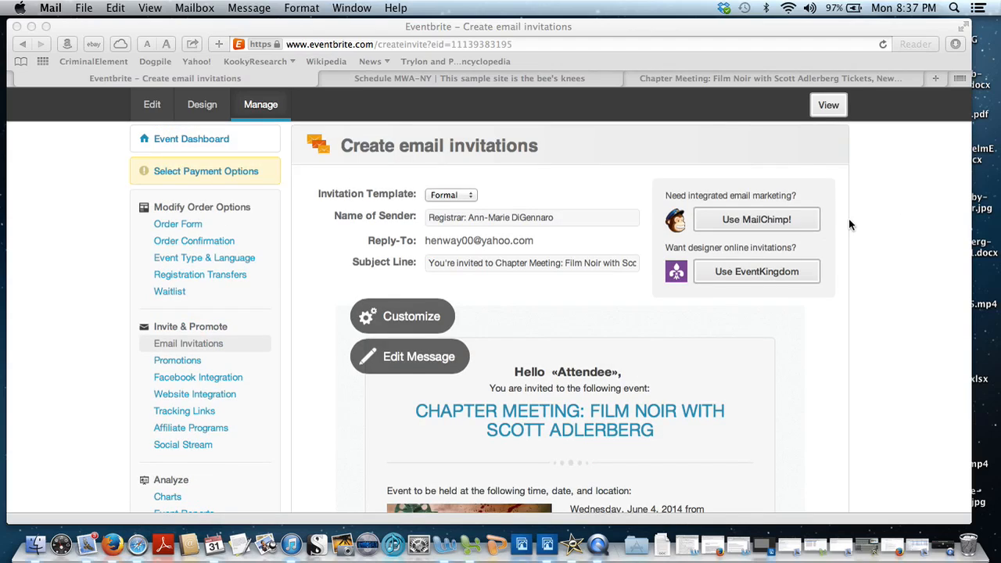
scroll(826, 232, "down", 2)
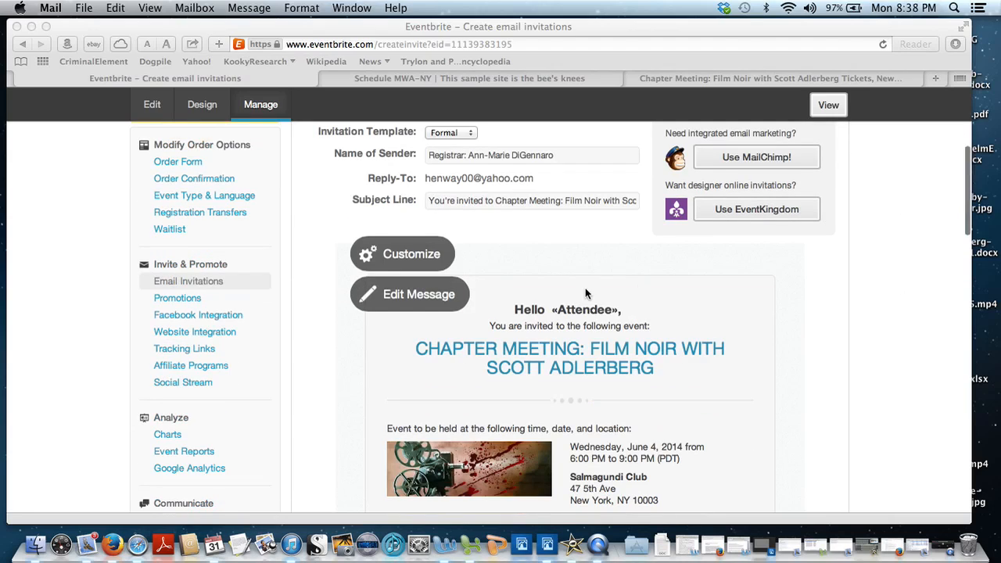
scroll(586, 288, "down", 1)
scroll(589, 285, "up", 3)
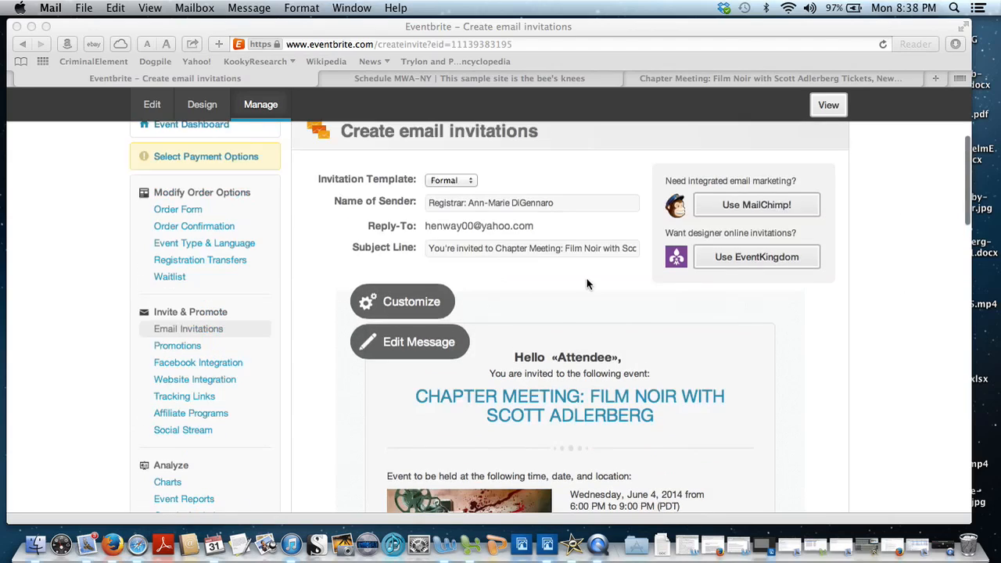
- Try the Modern invitation template, check its message preview, and return the template to Formal
left_click(473, 181)
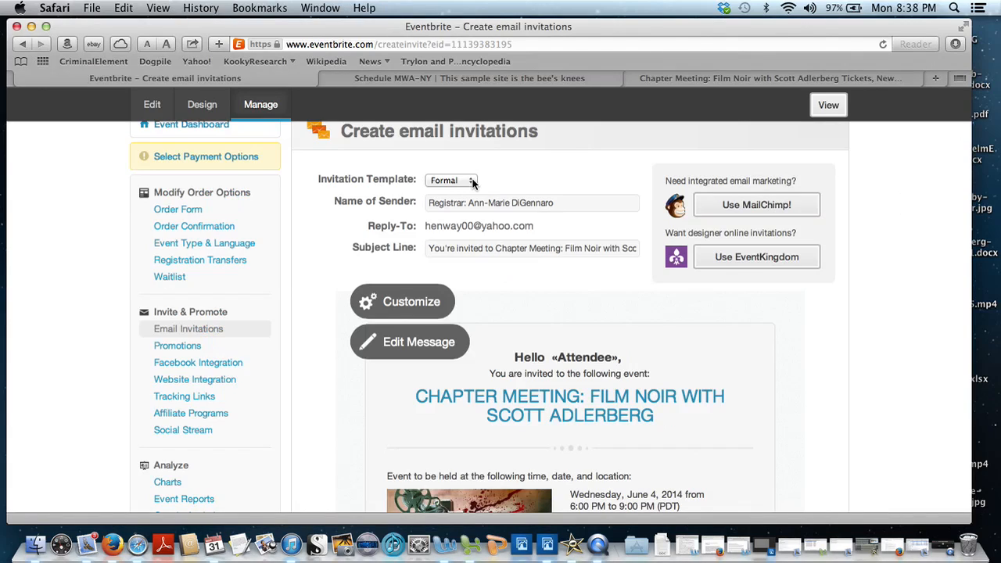
left_click(472, 182)
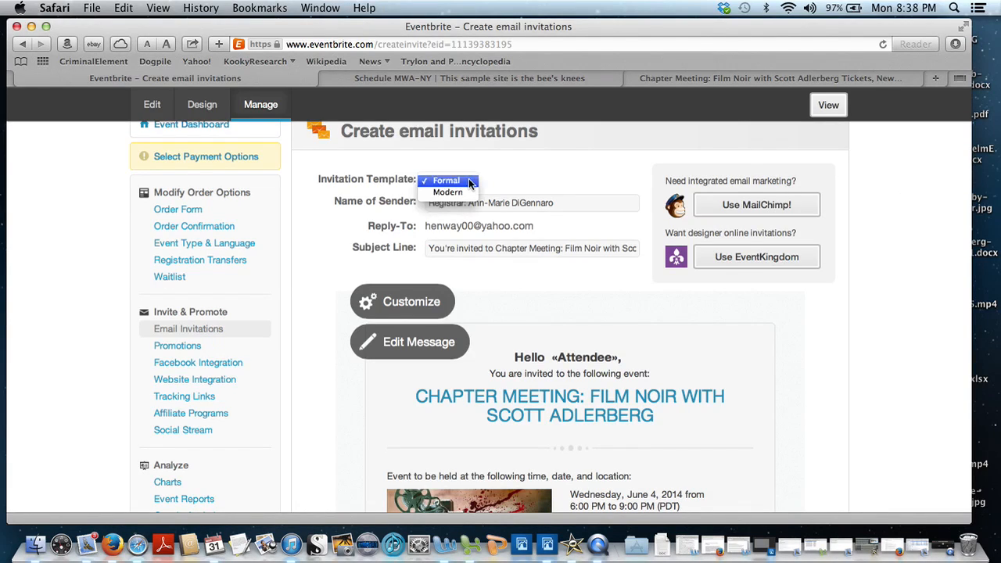
left_click(465, 200)
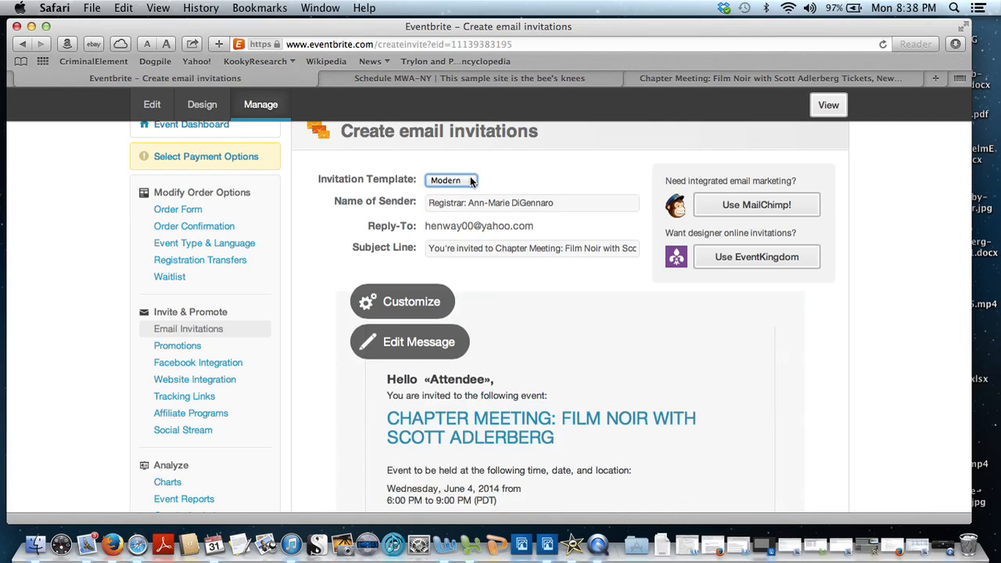
scroll(774, 365, "down", 4)
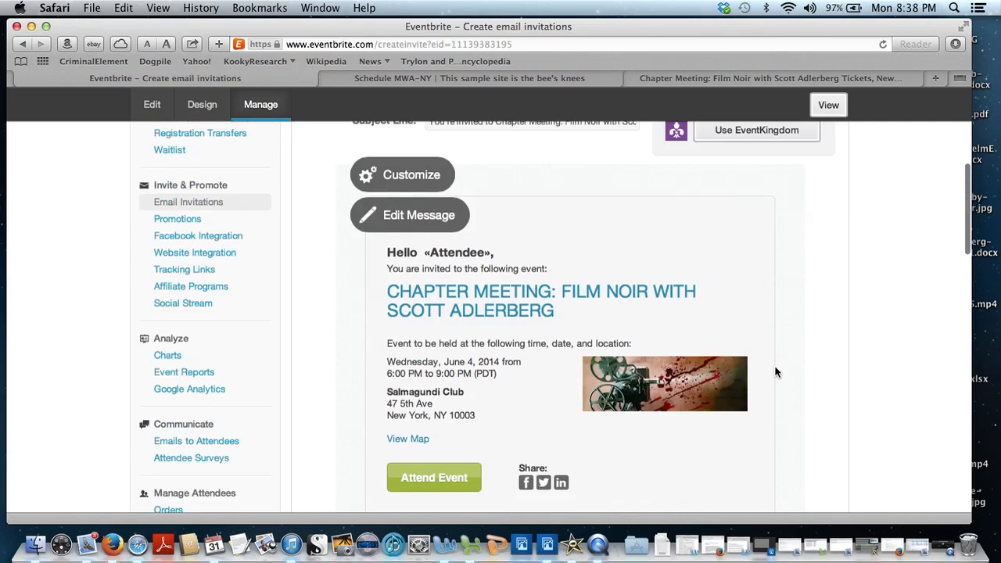
scroll(776, 373, "down", 3)
scroll(776, 372, "up", 8)
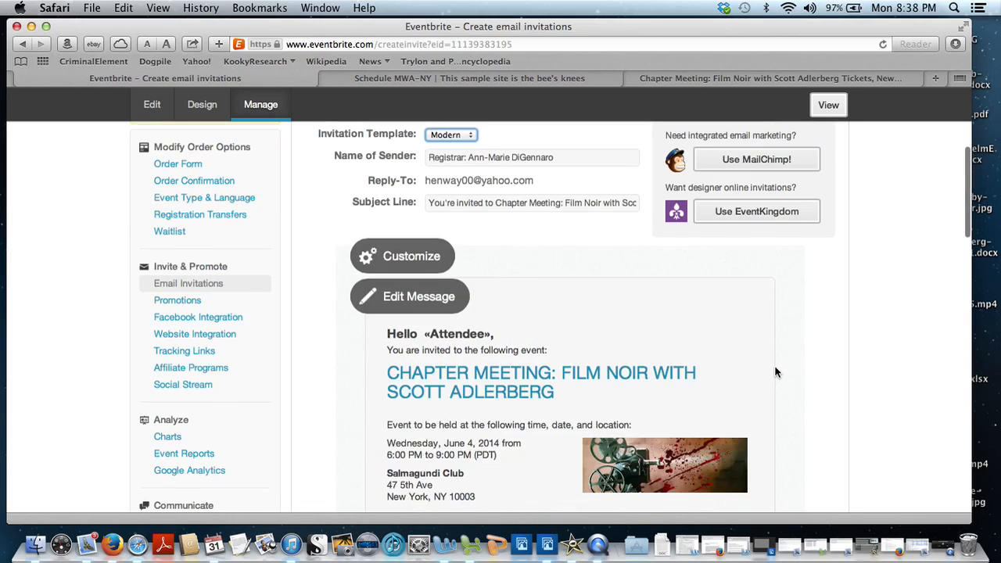
scroll(776, 372, "up", 2)
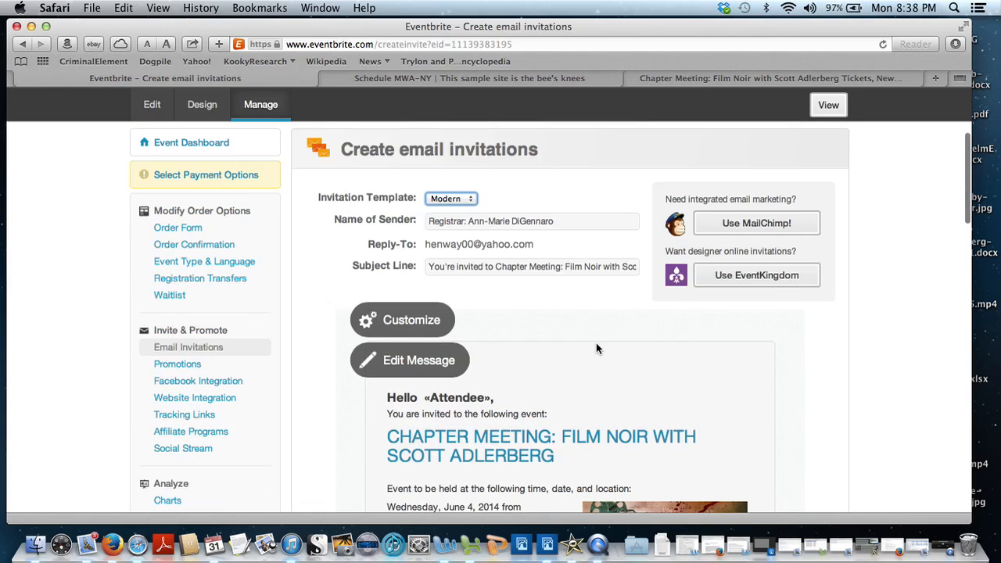
left_click(473, 200)
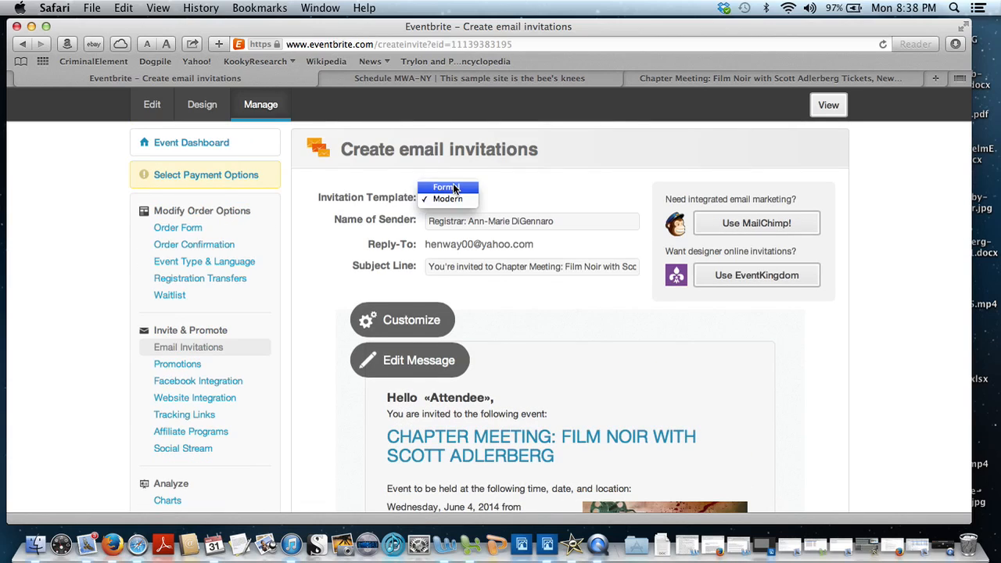
left_click(658, 366)
- Open the event's Emails to Attendees page and check the scheduled reminder email
scroll(860, 372, "down", 2)
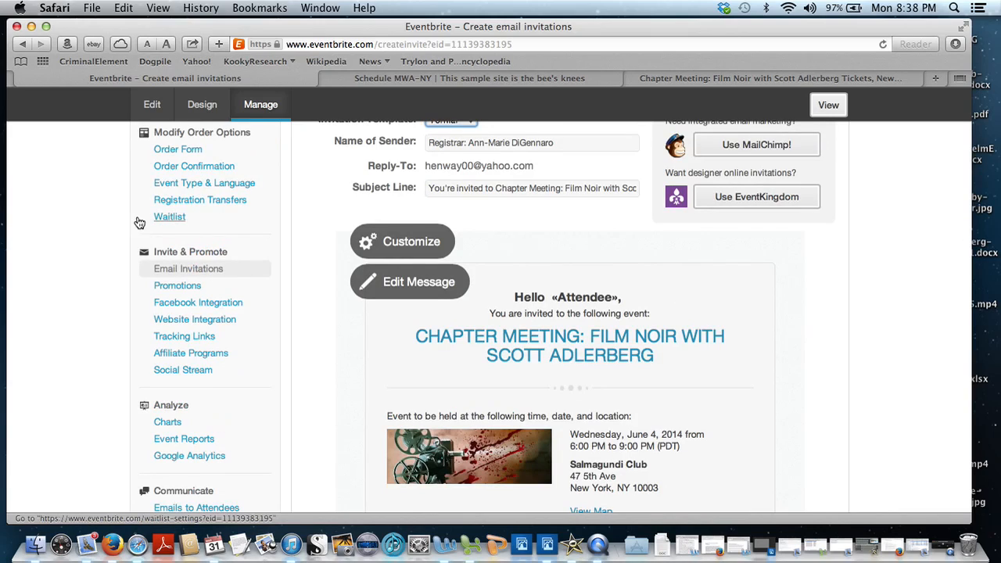
scroll(138, 223, "down", 5)
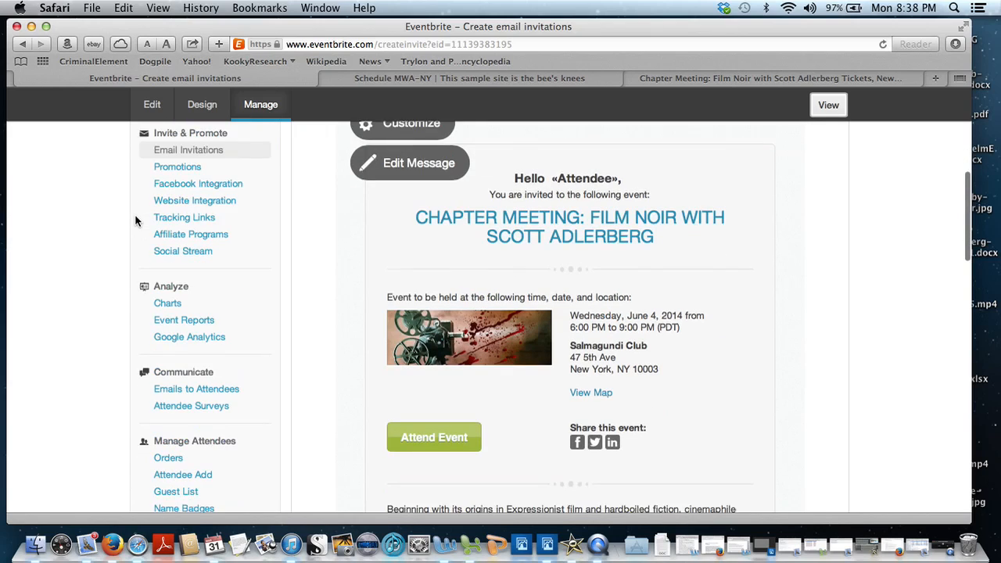
scroll(135, 221, "down", 2)
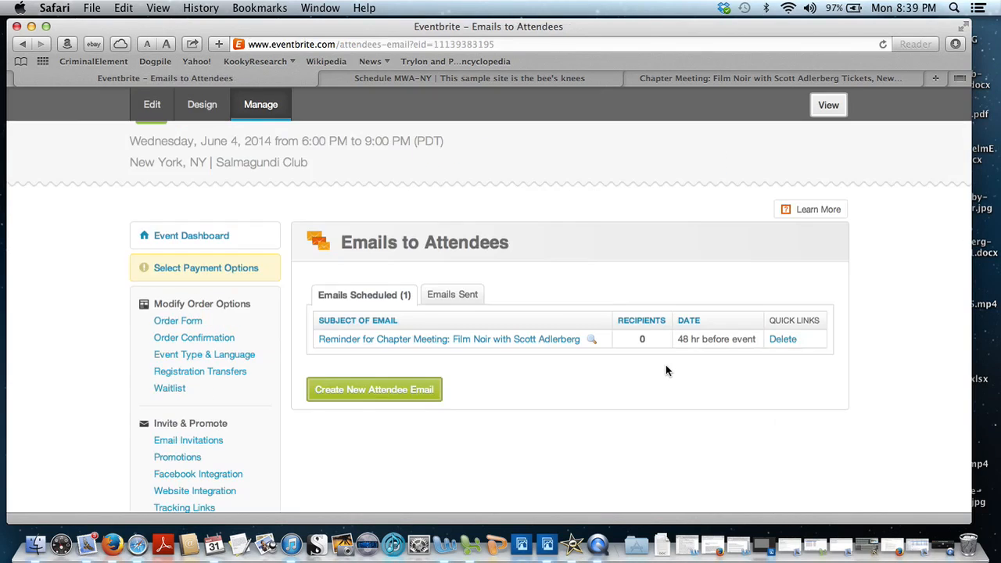
scroll(663, 364, "down", 1)
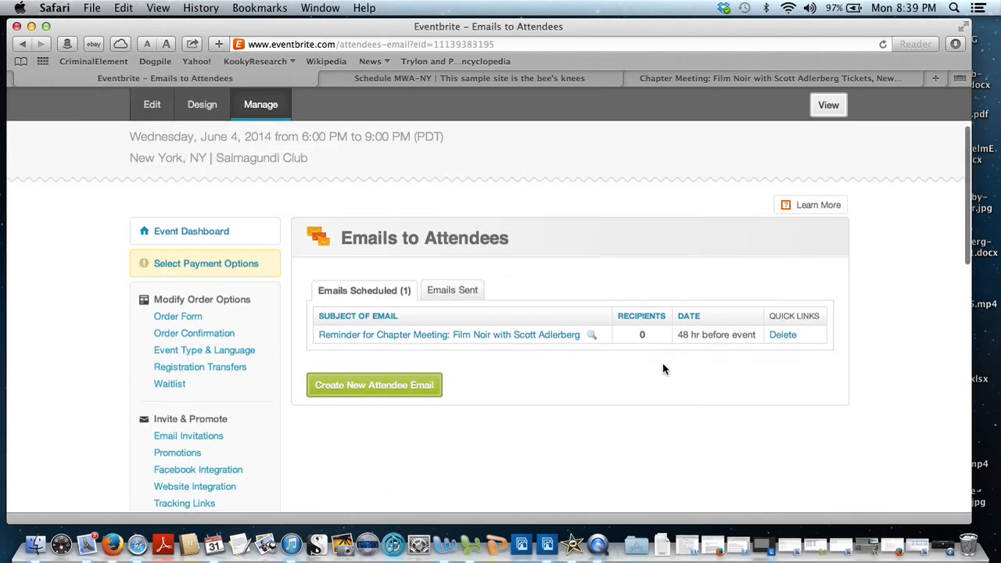
scroll(663, 364, "down", 5)
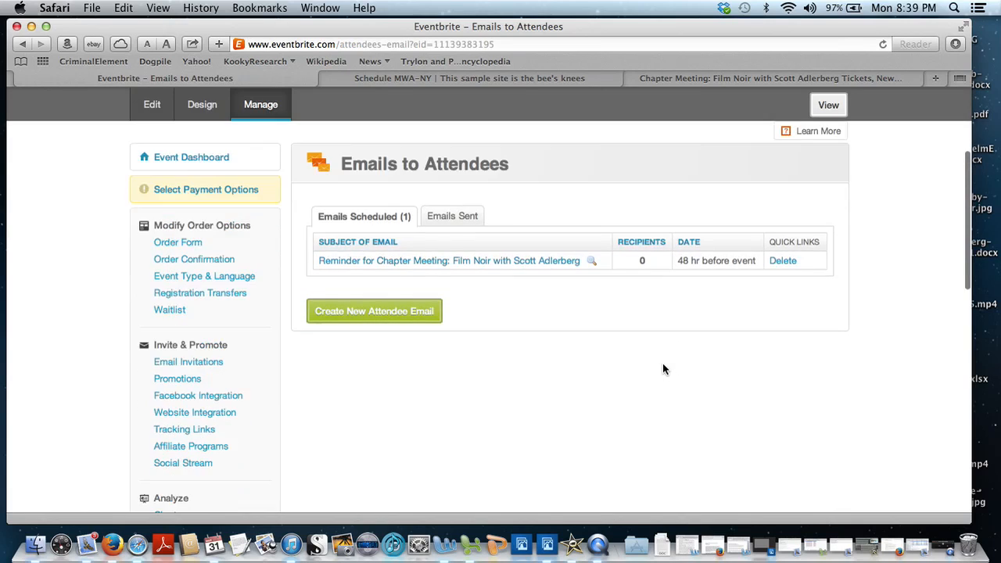
- Open the Attendee Add page and review the manual order's ticket fields and available payment types, leaving Paid with check selected
scroll(662, 363, "down", 5)
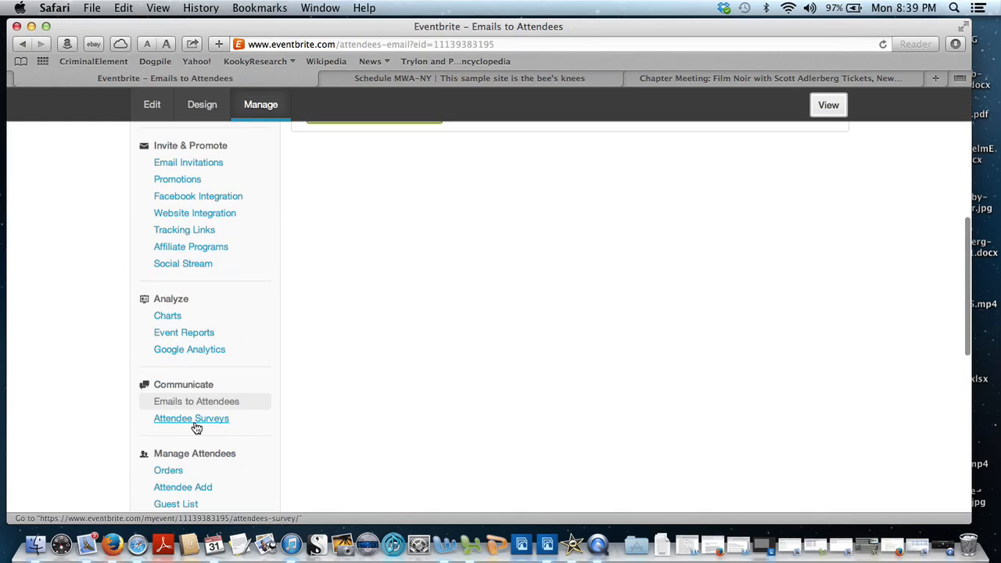
scroll(341, 408, "down", 3)
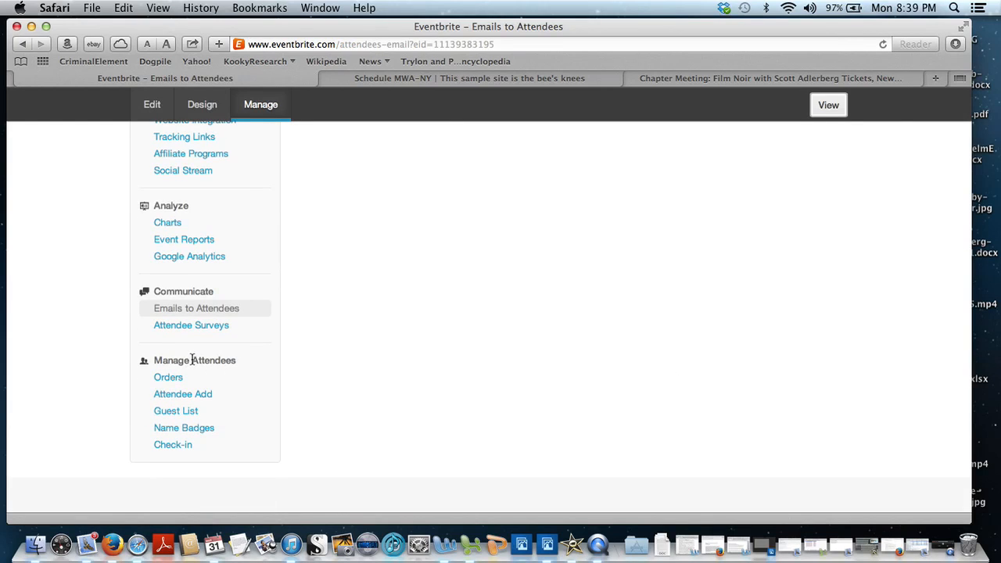
left_click(174, 400)
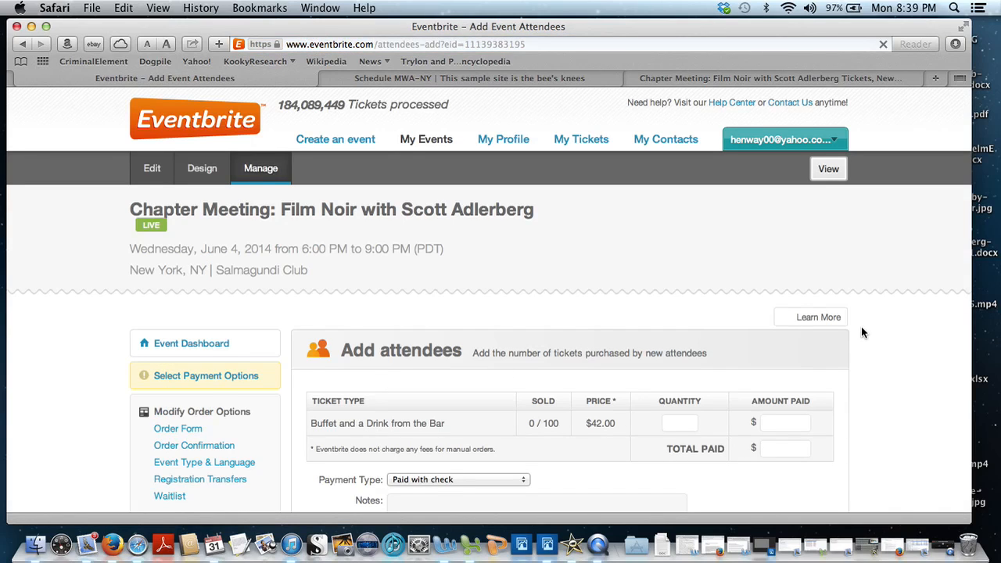
scroll(862, 328, "down", 2)
scroll(896, 343, "down", 2)
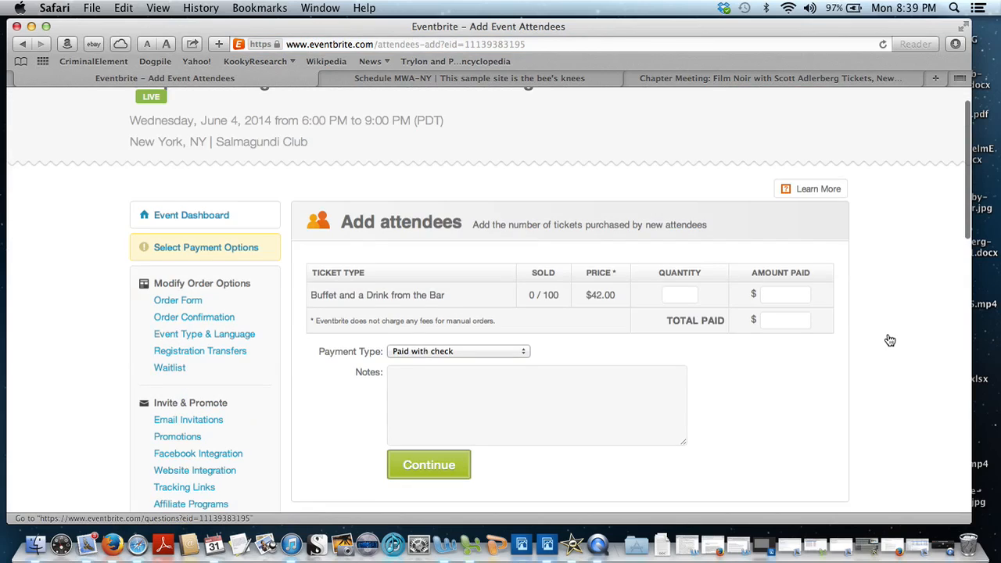
scroll(513, 316, "down", 3)
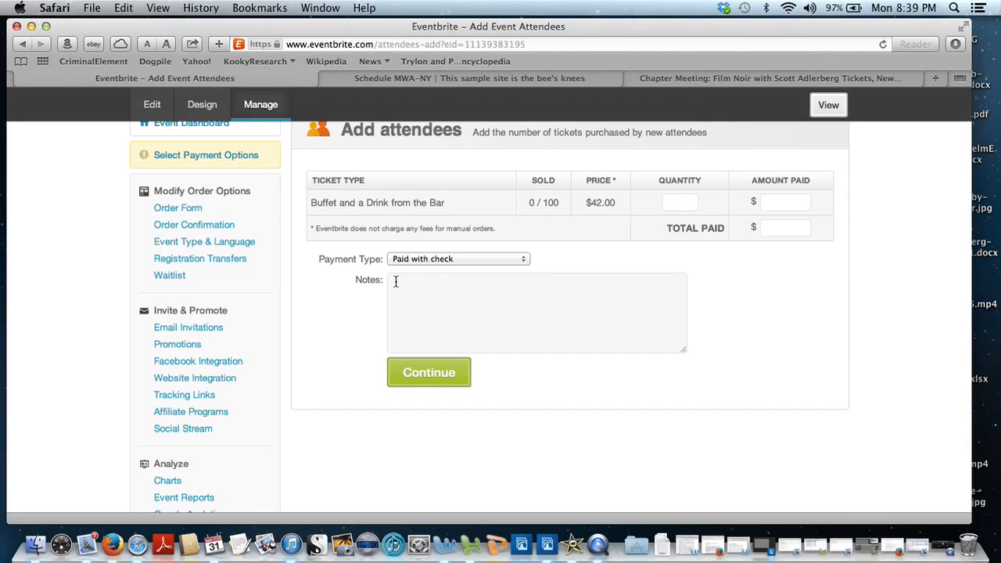
left_click(525, 260)
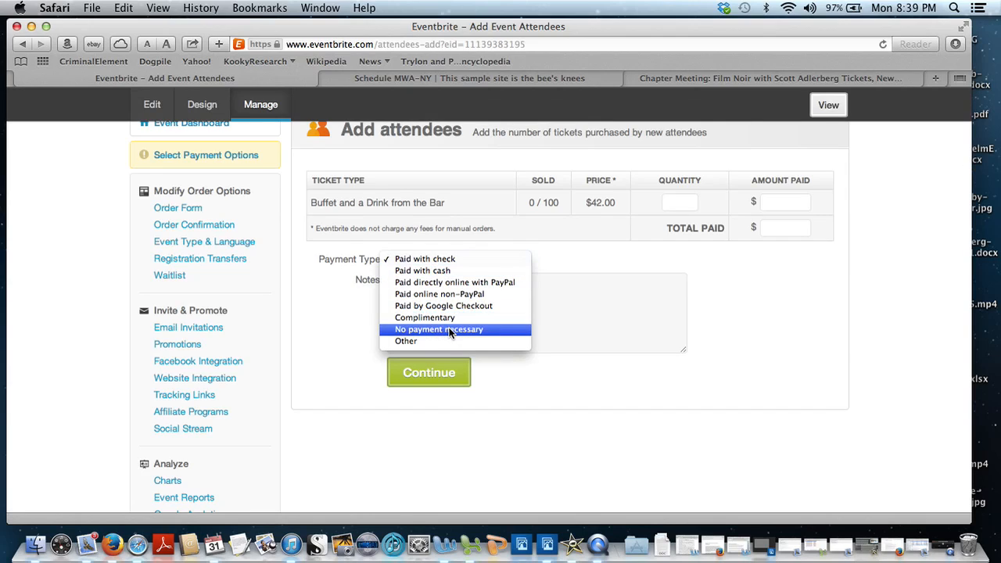
left_click(547, 262)
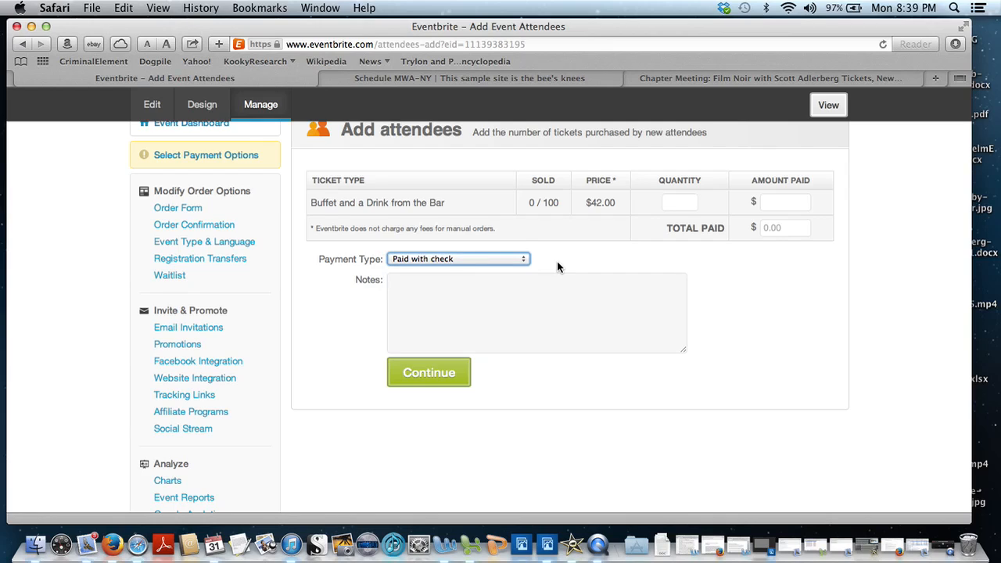
- Open the event's Guest List page and review its sorting, barcode and PDF download options
scroll(650, 308, "down", 2)
scroll(650, 307, "down", 5)
scroll(649, 308, "down", 2)
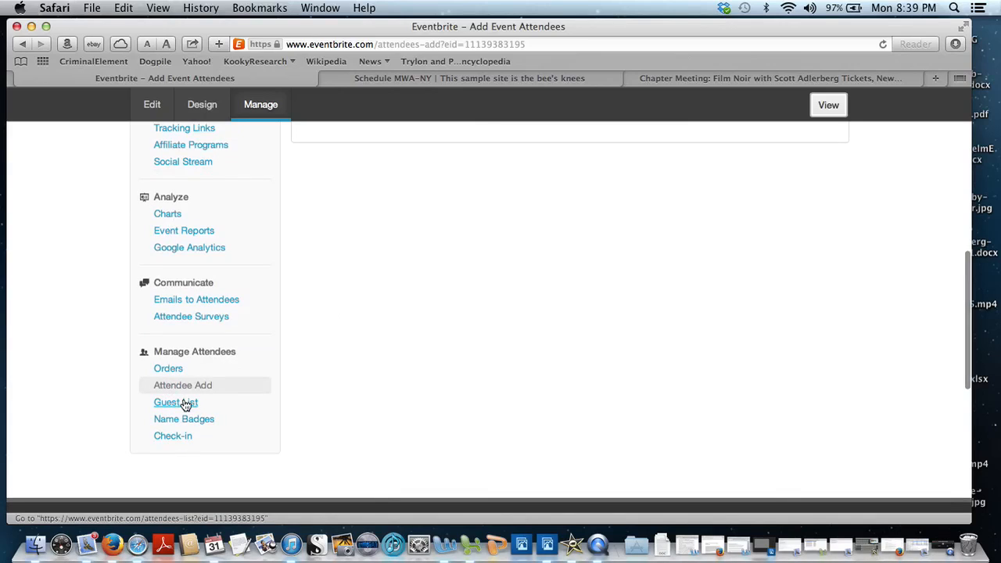
scroll(187, 405, "down", 2)
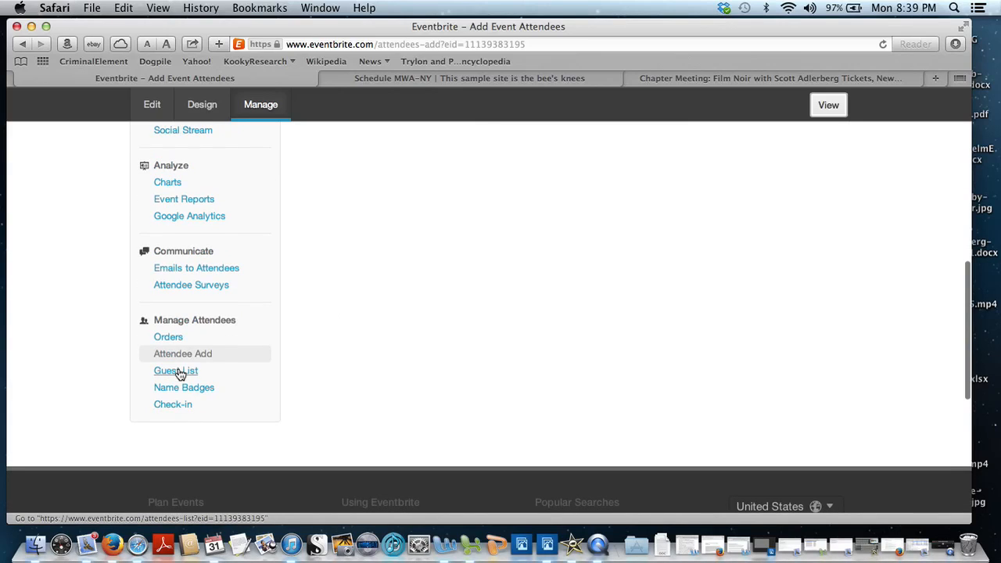
left_click(178, 372)
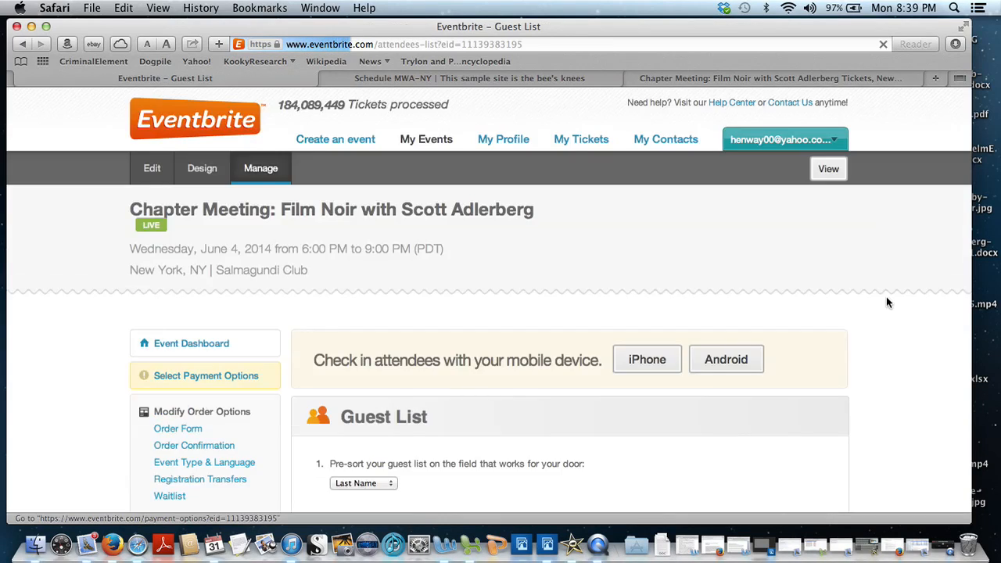
scroll(909, 319, "down", 5)
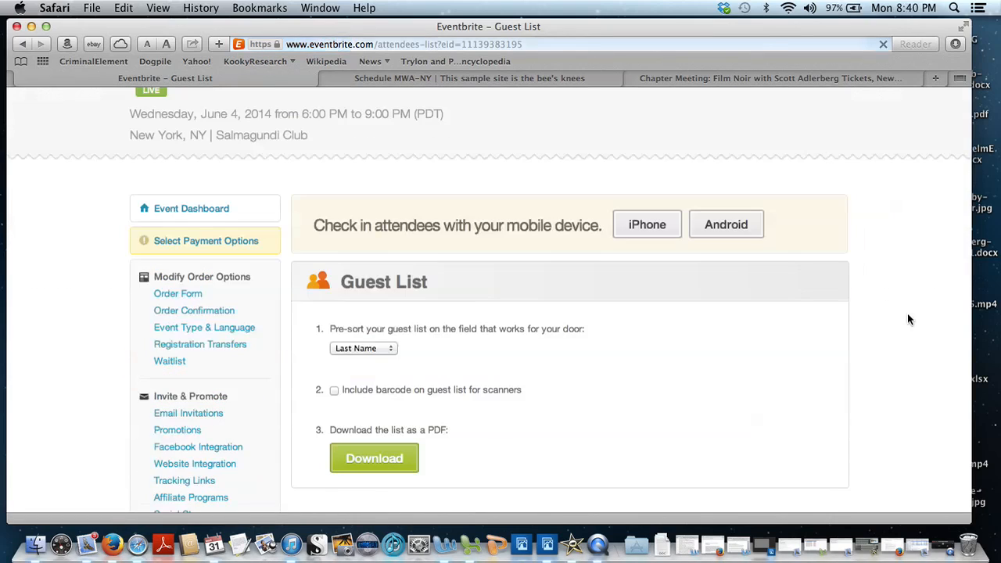
- Open the event's payment options and review the payment processor, payout method and bank account fields
left_click(206, 202)
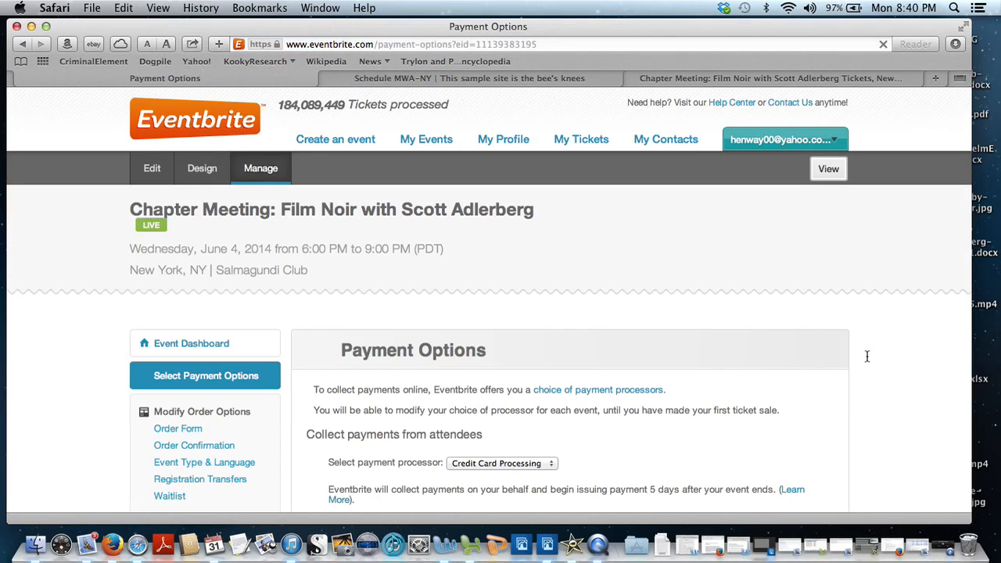
scroll(868, 362, "down", 2)
scroll(868, 362, "down", 5)
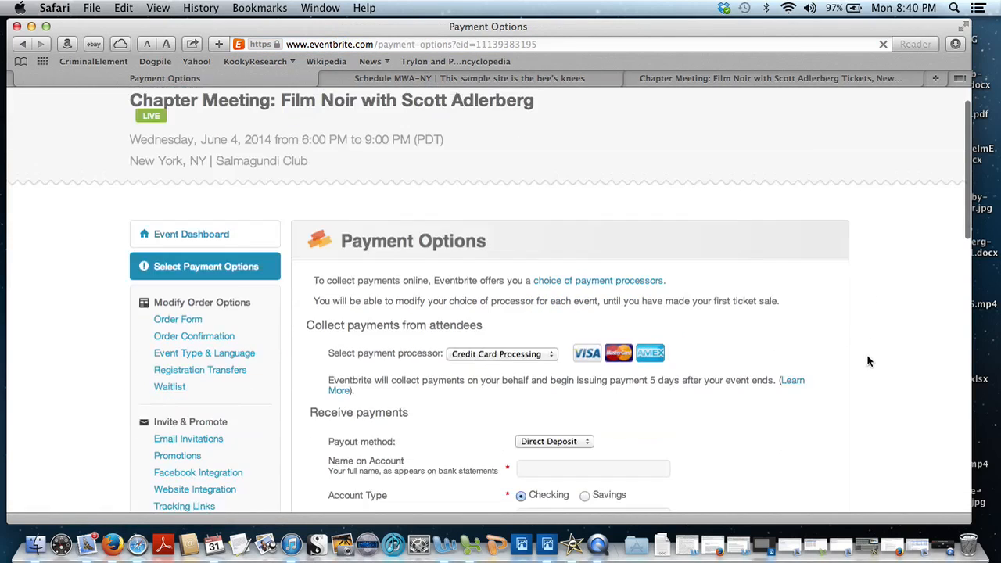
scroll(867, 362, "down", 2)
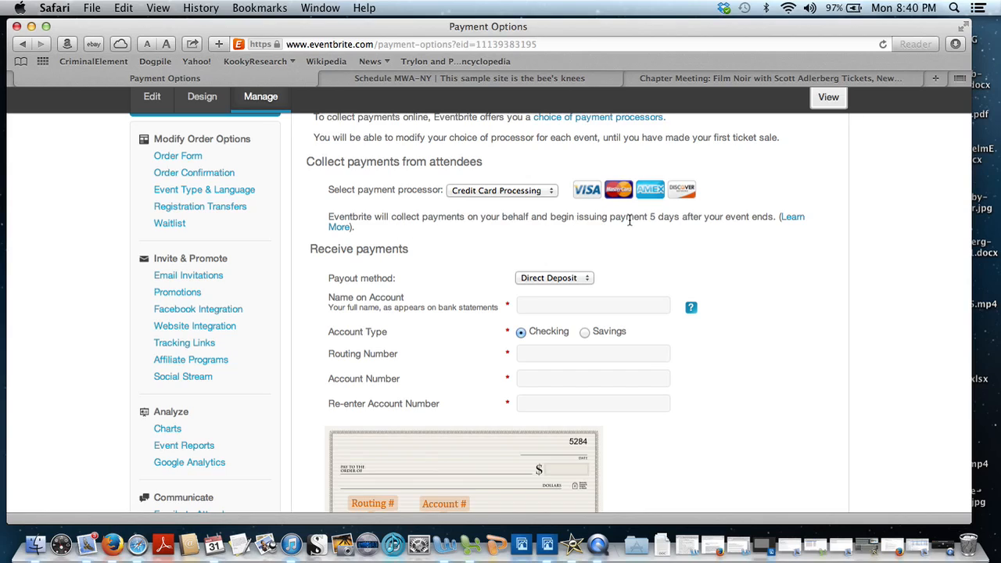
scroll(763, 252, "down", 2)
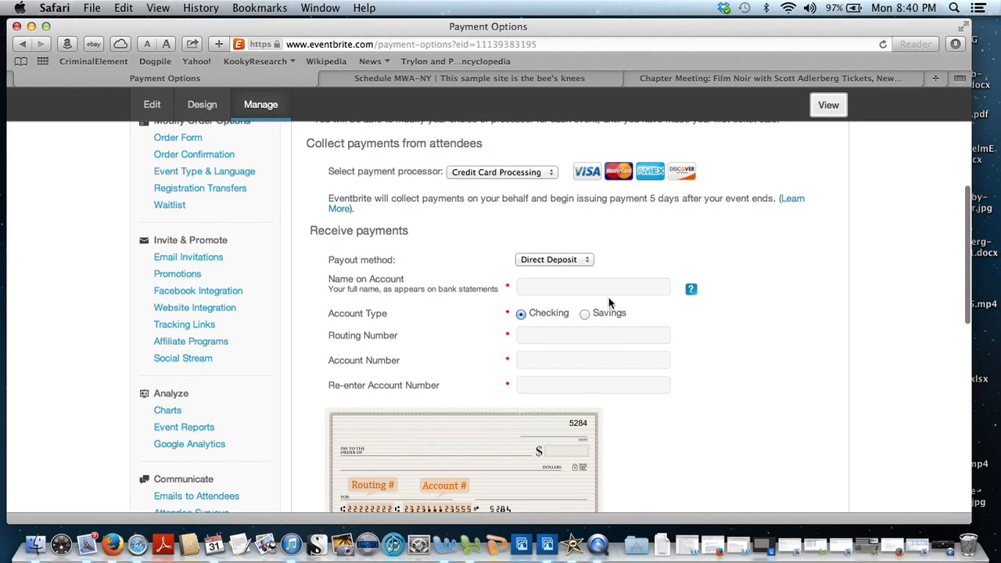
scroll(772, 349, "down", 2)
scroll(772, 351, "down", 5)
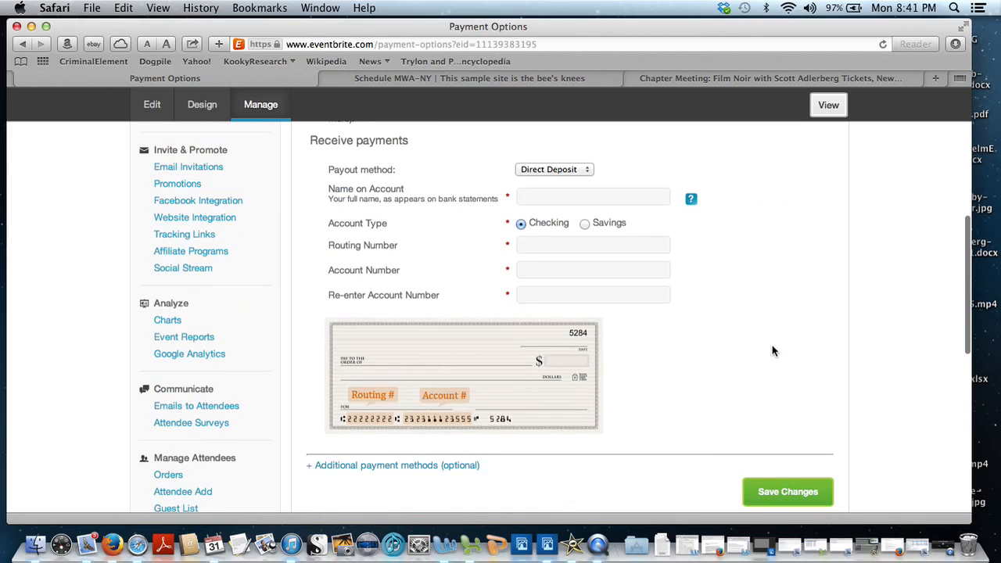
scroll(773, 350, "down", 3)
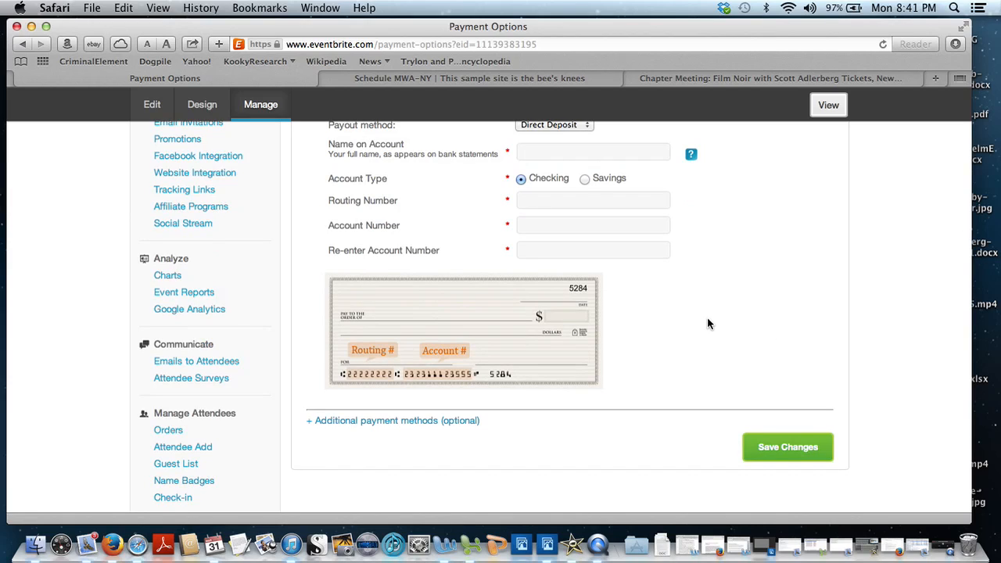
scroll(707, 318, "up", 8)
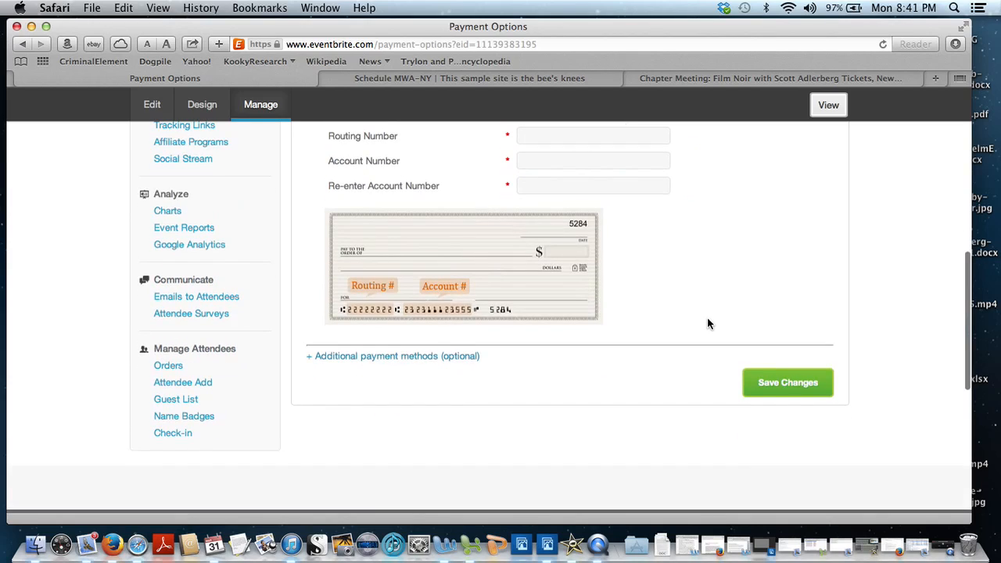
scroll(708, 324, "up", 10)
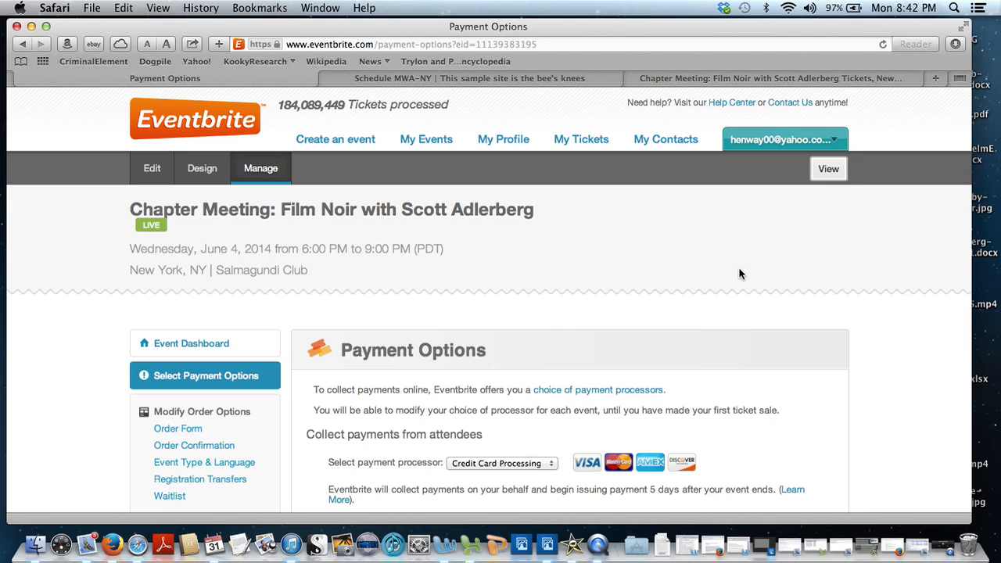
left_click(940, 547)
left_click(95, 148)
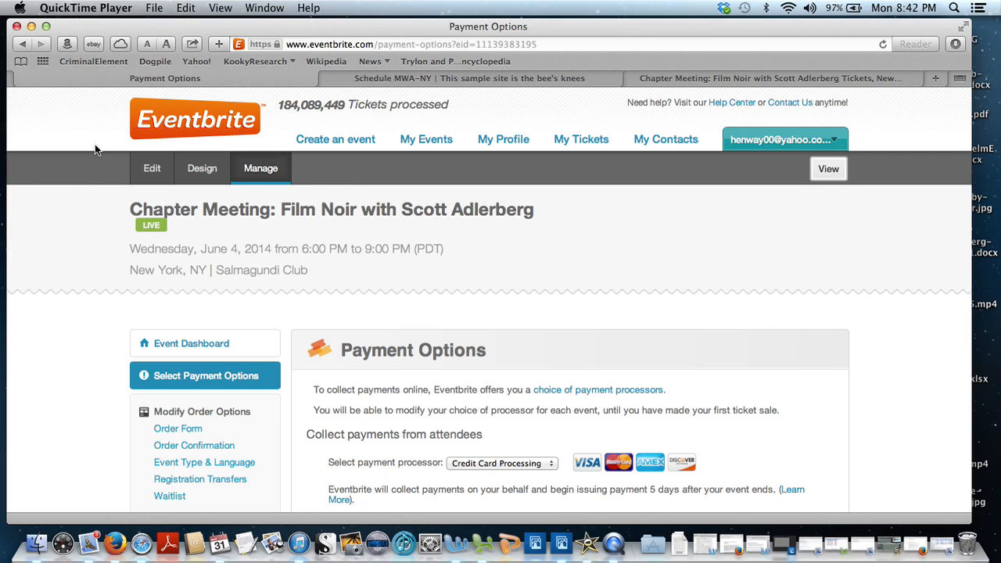